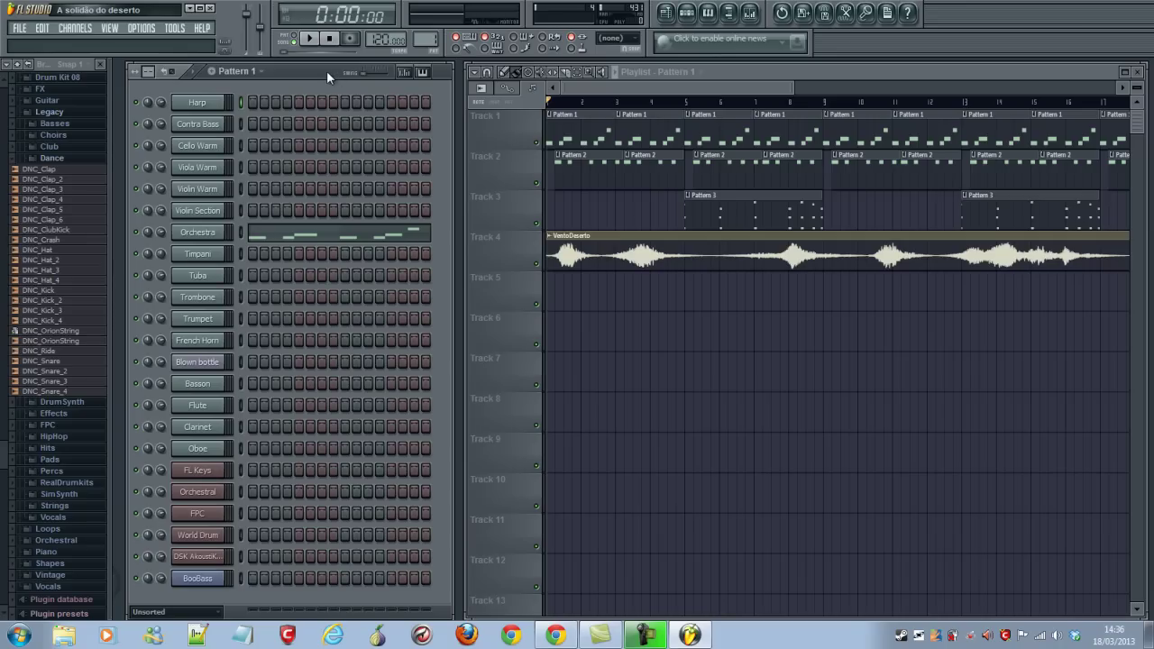
{"action": "left_click", "coordinate": [777, 79]}
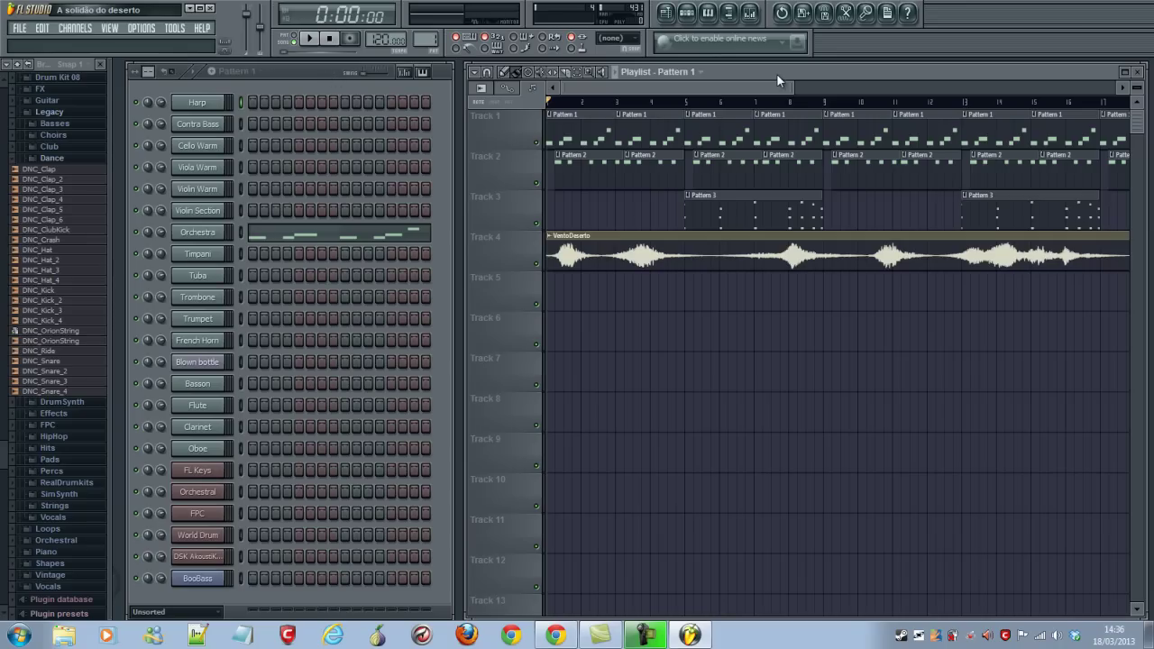
{"action": "left_click", "coordinate": [302, 72]}
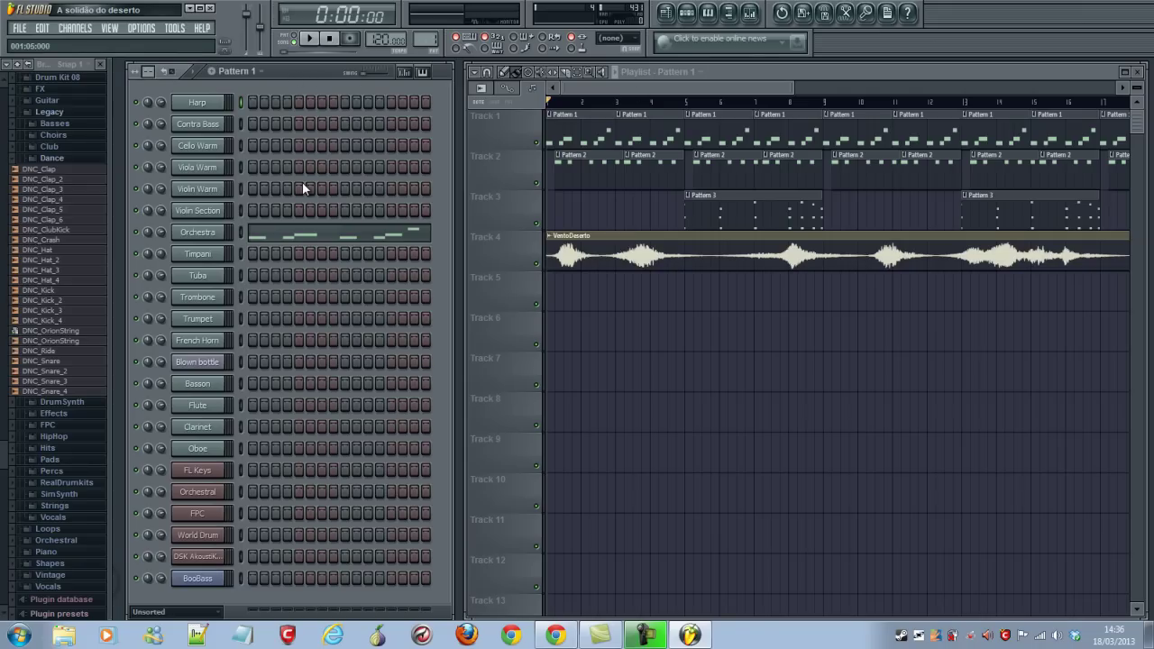
{"action": "left_click", "coordinate": [769, 72]}
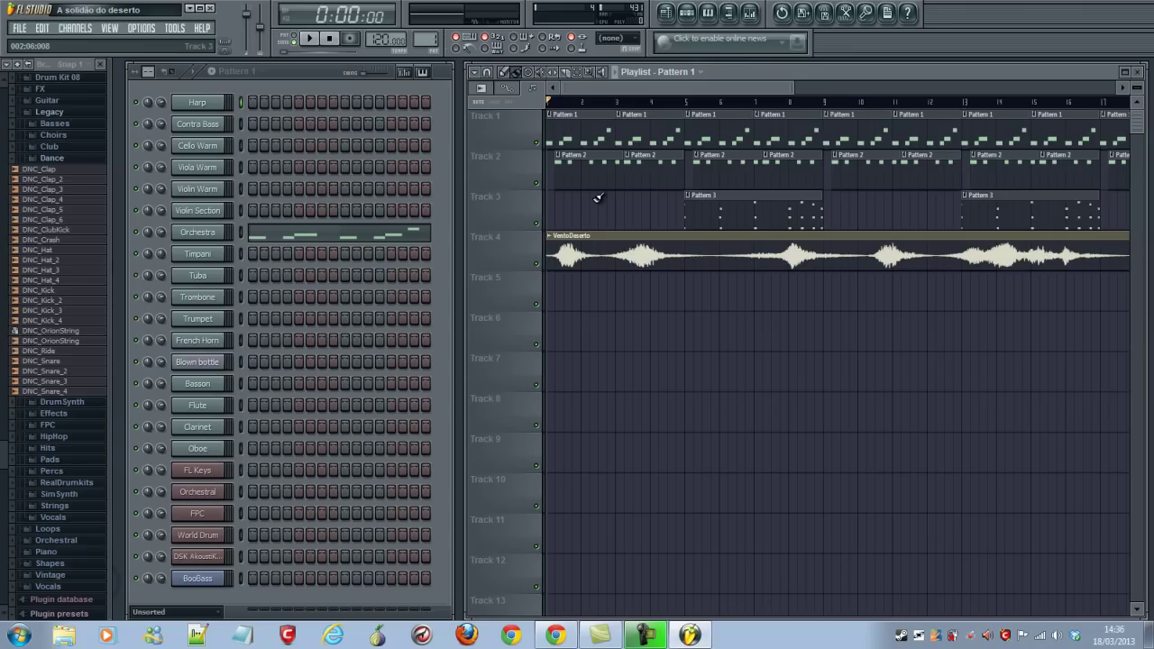
Rename Pattern 1 to "Little Bells" and give it a yellow-green colour.
{"action": "left_click", "coordinate": [239, 71]}
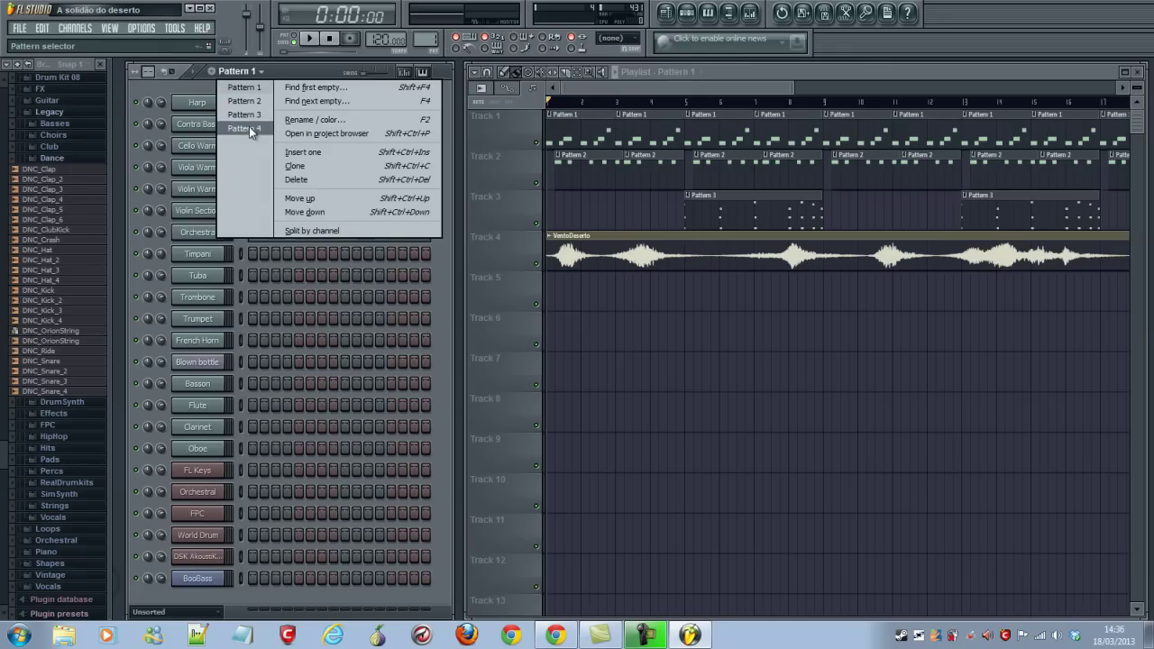
{"action": "left_click", "coordinate": [340, 121]}
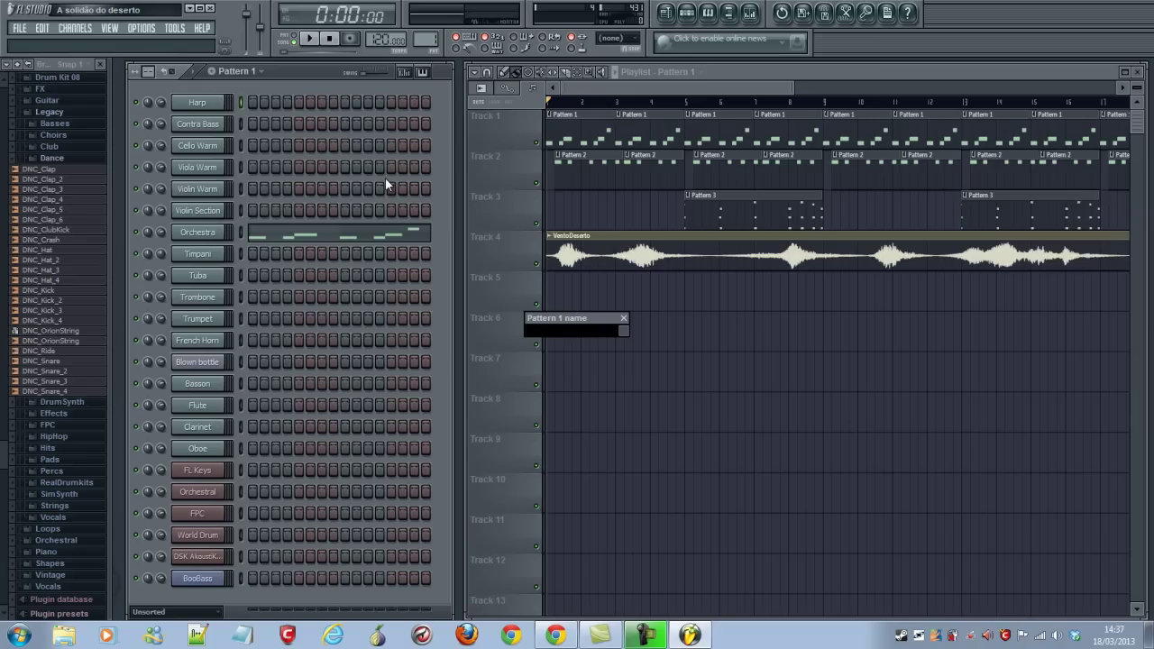
{"action": "type", "text": "Little Bells"}
{"action": "left_click", "coordinate": [625, 331]}
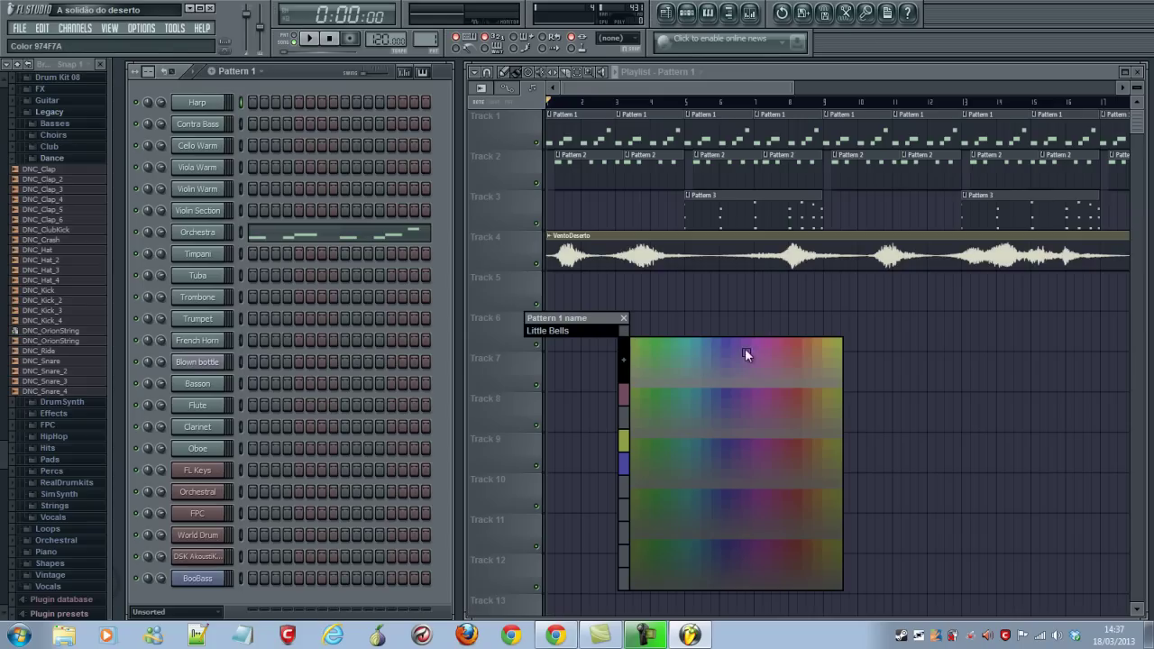
{"action": "left_click", "coordinate": [838, 347]}
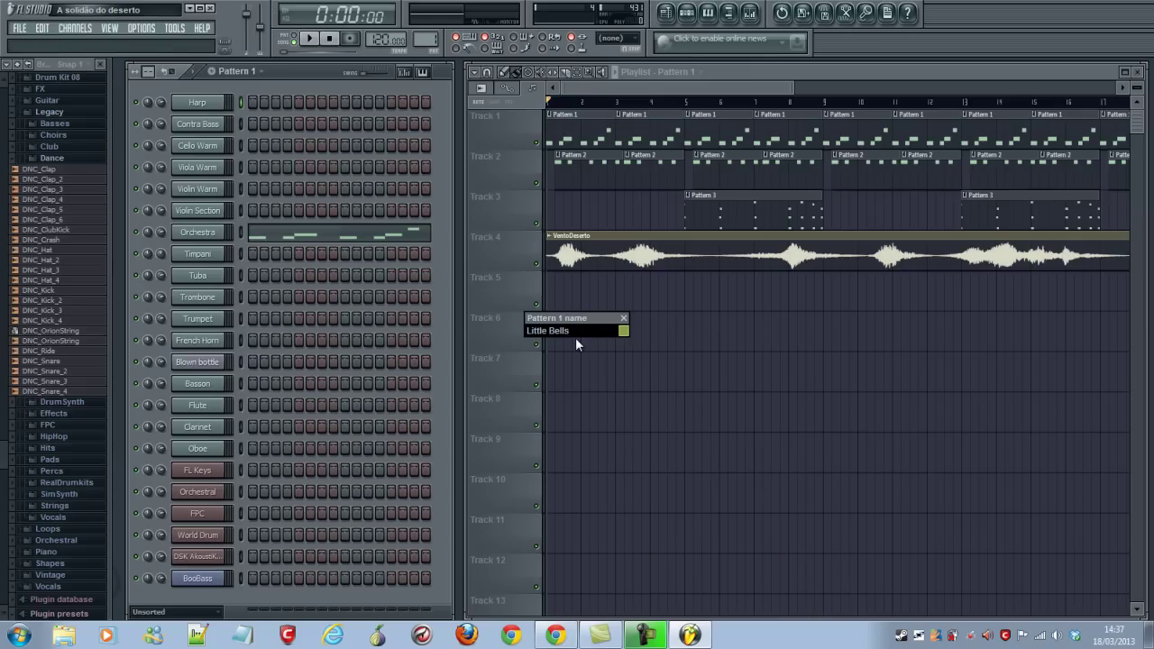
{"action": "key", "text": "Return"}
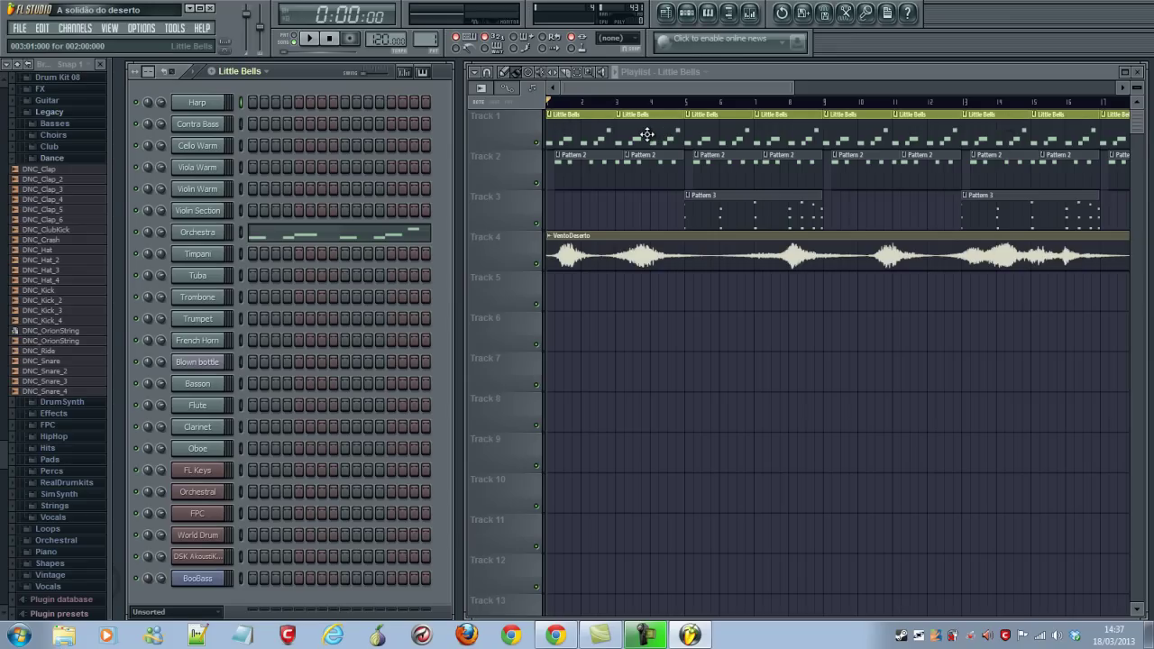
Rename playlist Track 1 to "Upper Percussion" and give it a blue-violet colour.
{"action": "right_click", "coordinate": [502, 126]}
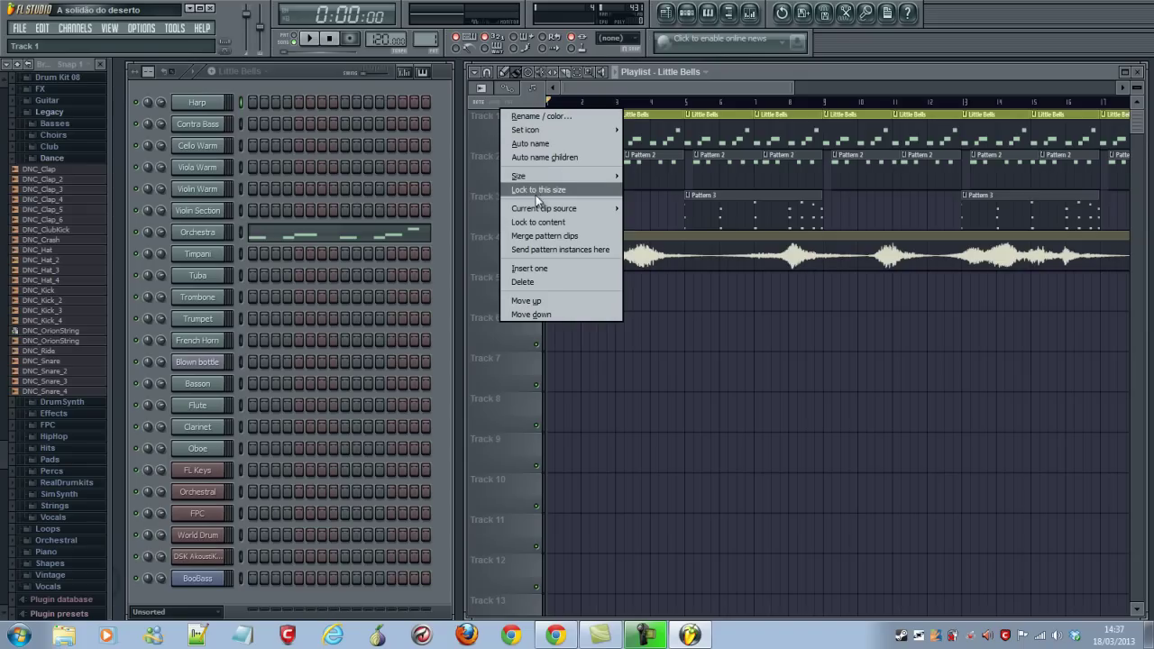
{"action": "left_click", "coordinate": [537, 120]}
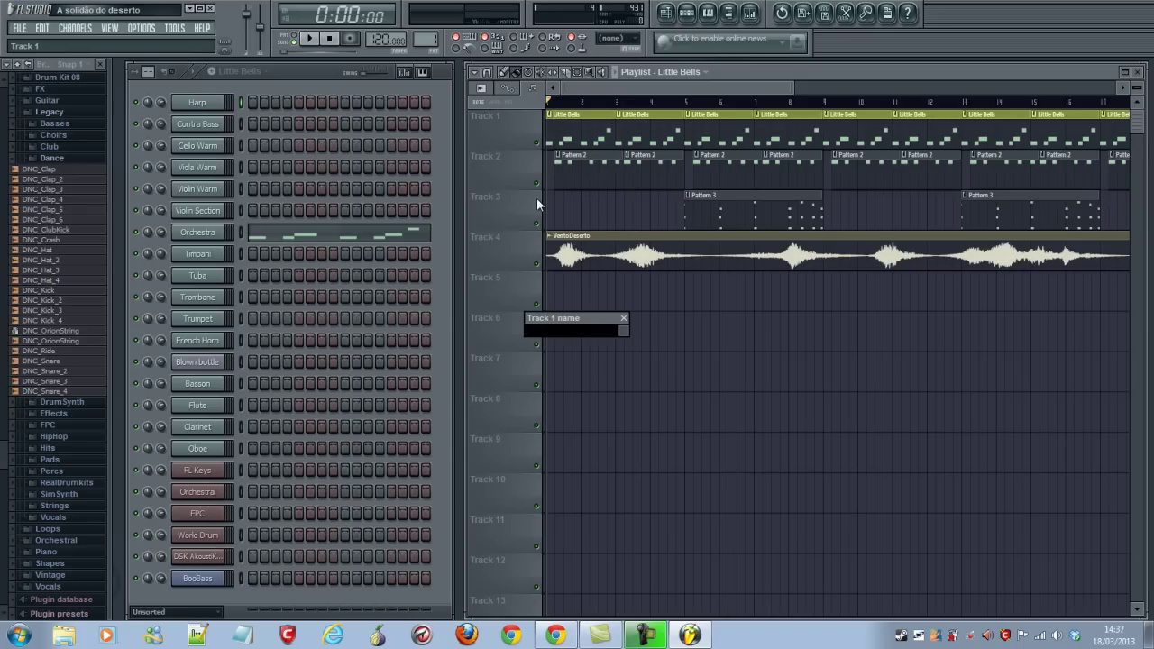
{"action": "type", "text": "Upper Percussion"}
{"action": "left_click", "coordinate": [623, 331]}
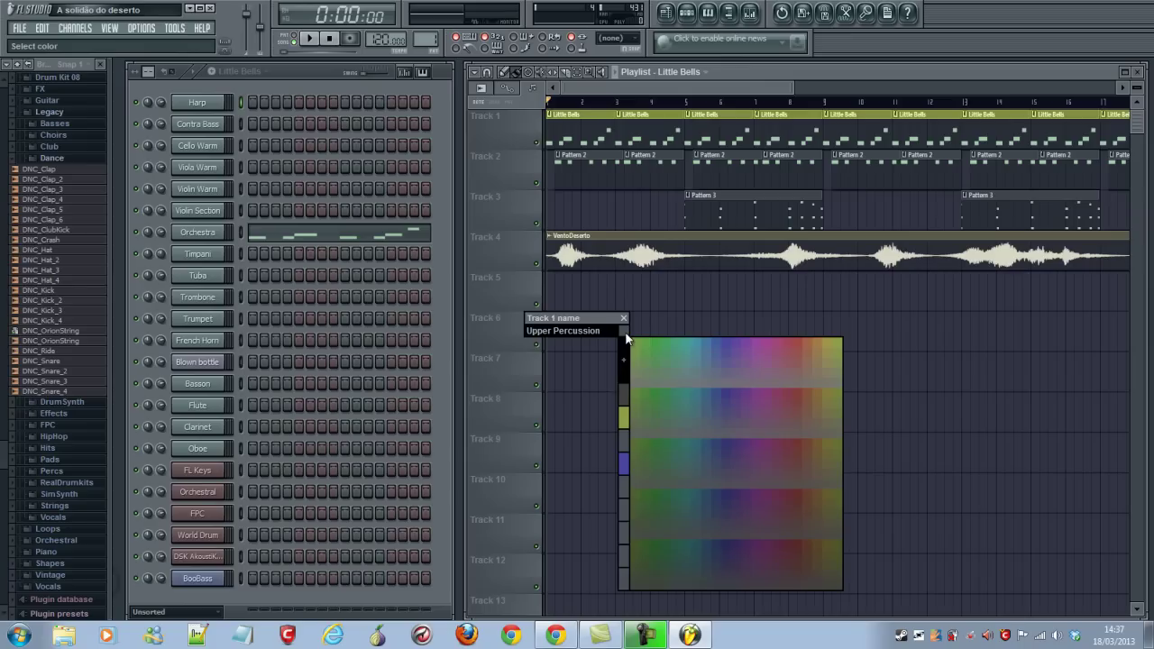
{"action": "left_click", "coordinate": [731, 340]}
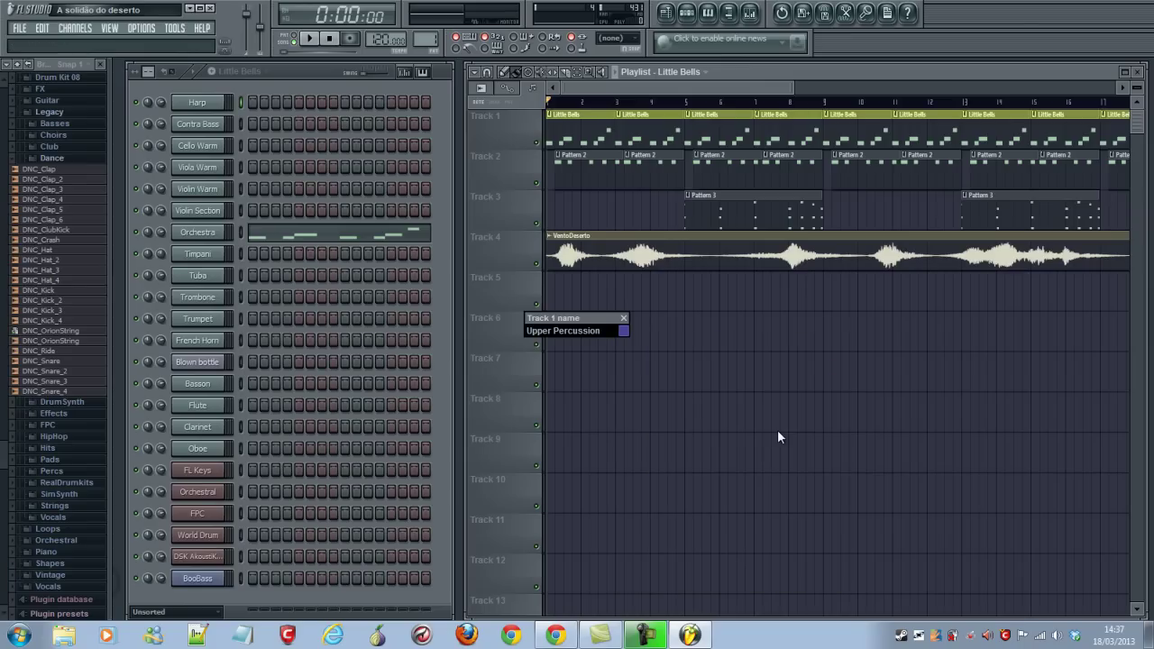
{"action": "key", "text": "Return"}
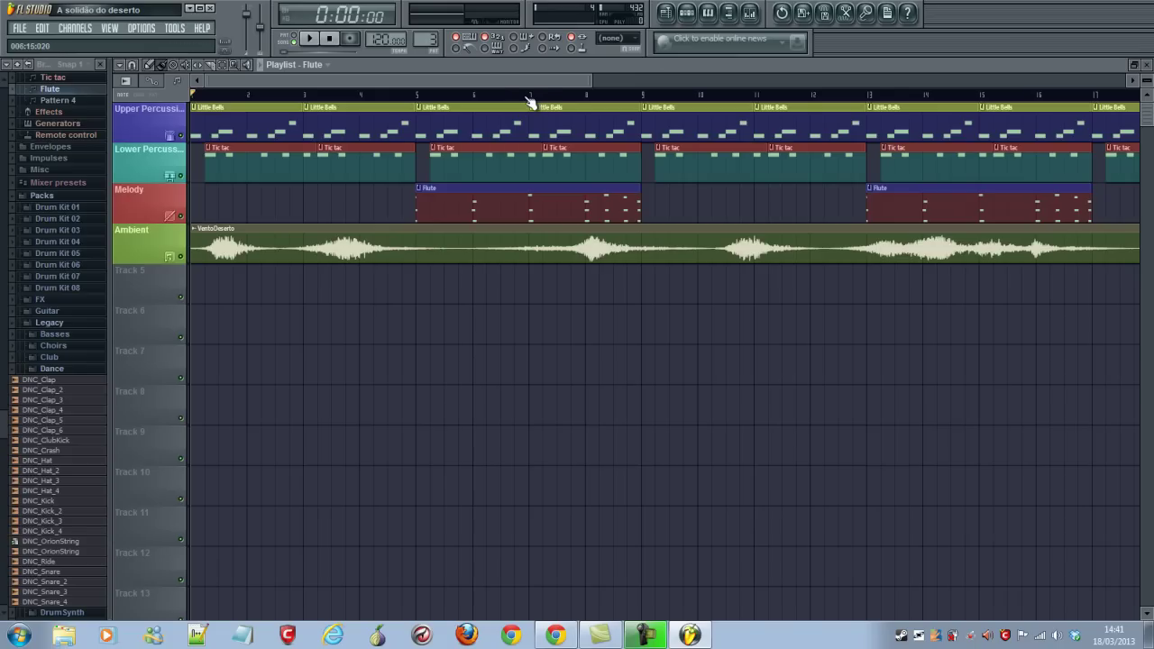
Play the time range from bar 3 to 7 and the one from bar 9 to 13, clear the range and stop playback.
{"action": "mouse_move", "coordinate": [528, 102]}
{"action": "left_mouse_down"}
{"action": "mouse_move", "coordinate": [210, 109]}
{"action": "mouse_move", "coordinate": [880, 102]}
{"action": "mouse_move", "coordinate": [308, 102]}
{"action": "left_mouse_up"}
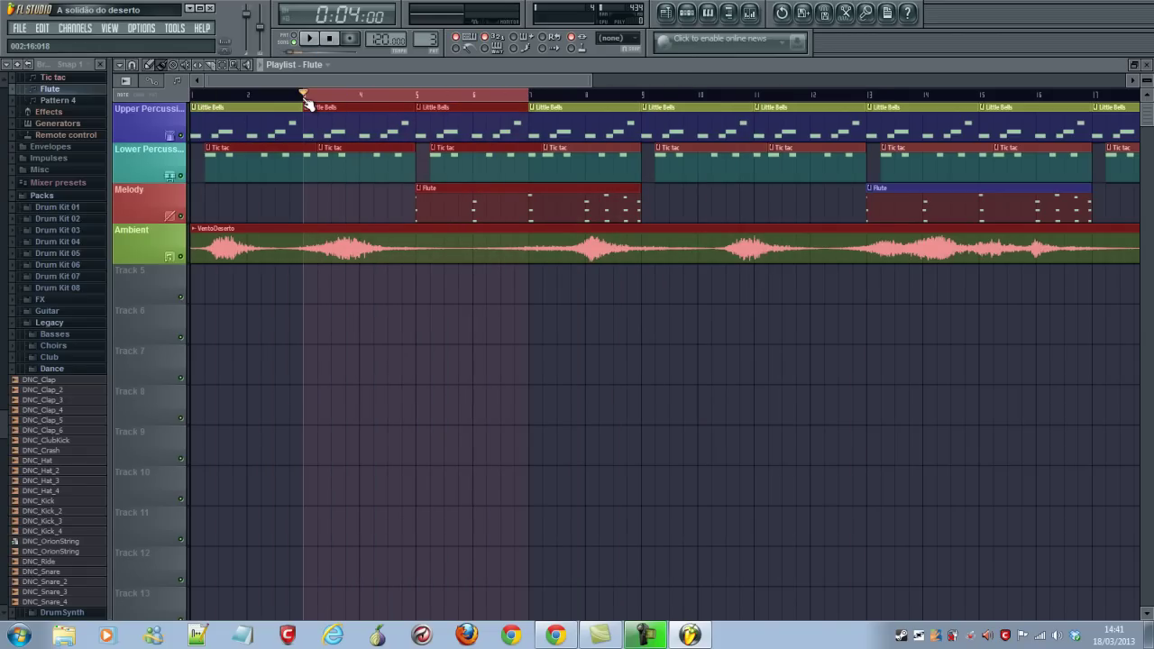
{"action": "left_click", "coordinate": [310, 39]}
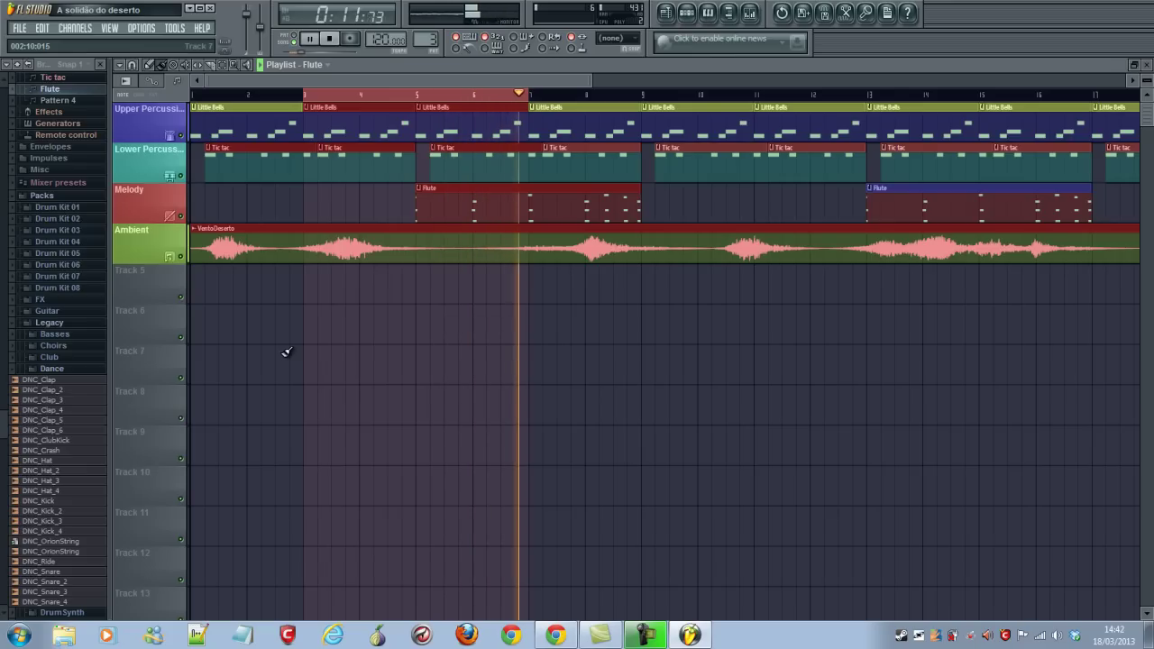
{"action": "left_click_drag", "start_coordinate": [869, 97], "coordinate": [642, 95]}
{"action": "left_click", "coordinate": [312, 38]}
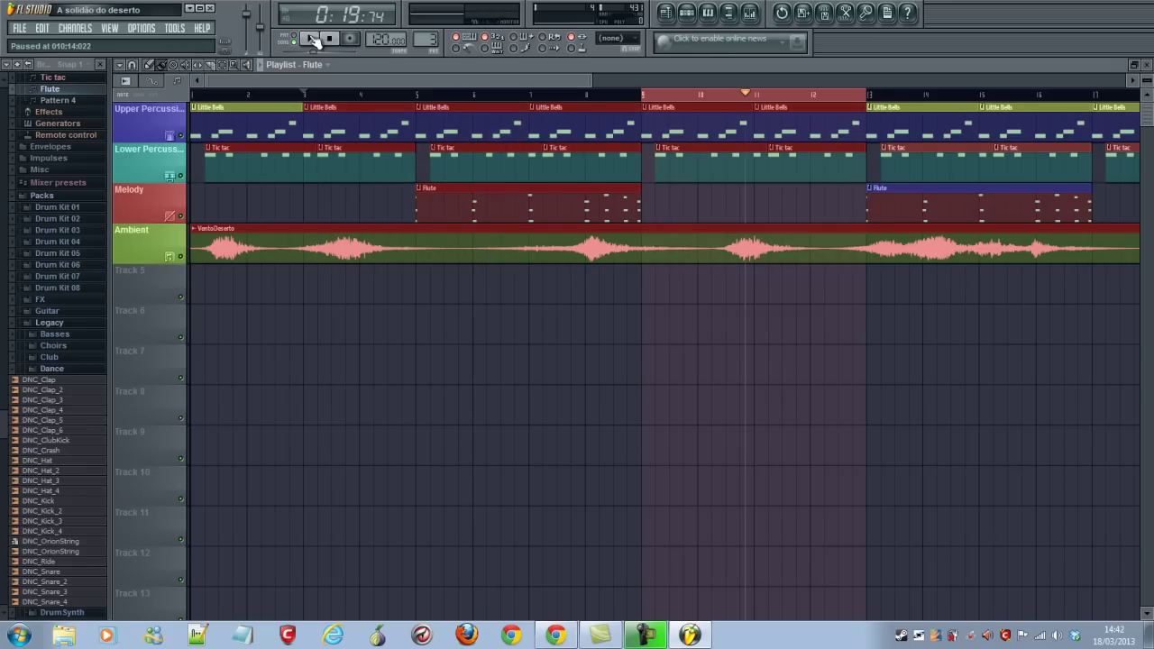
{"action": "left_click_drag", "start_coordinate": [869, 103], "coordinate": [644, 107]}
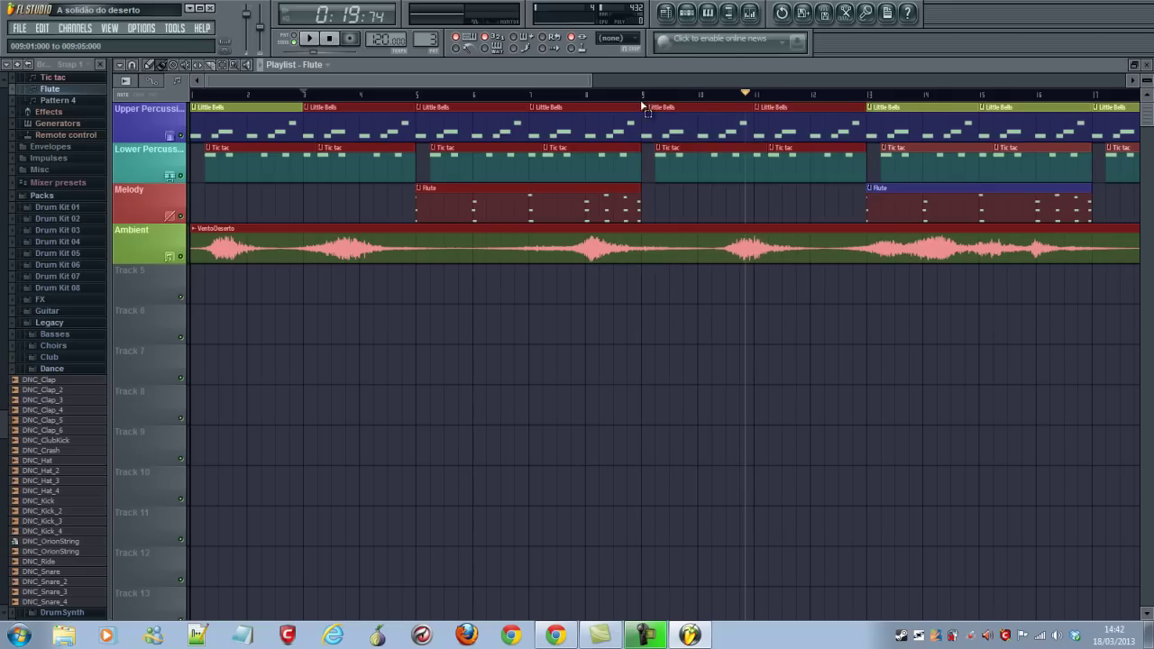
{"action": "left_click", "coordinate": [329, 39]}
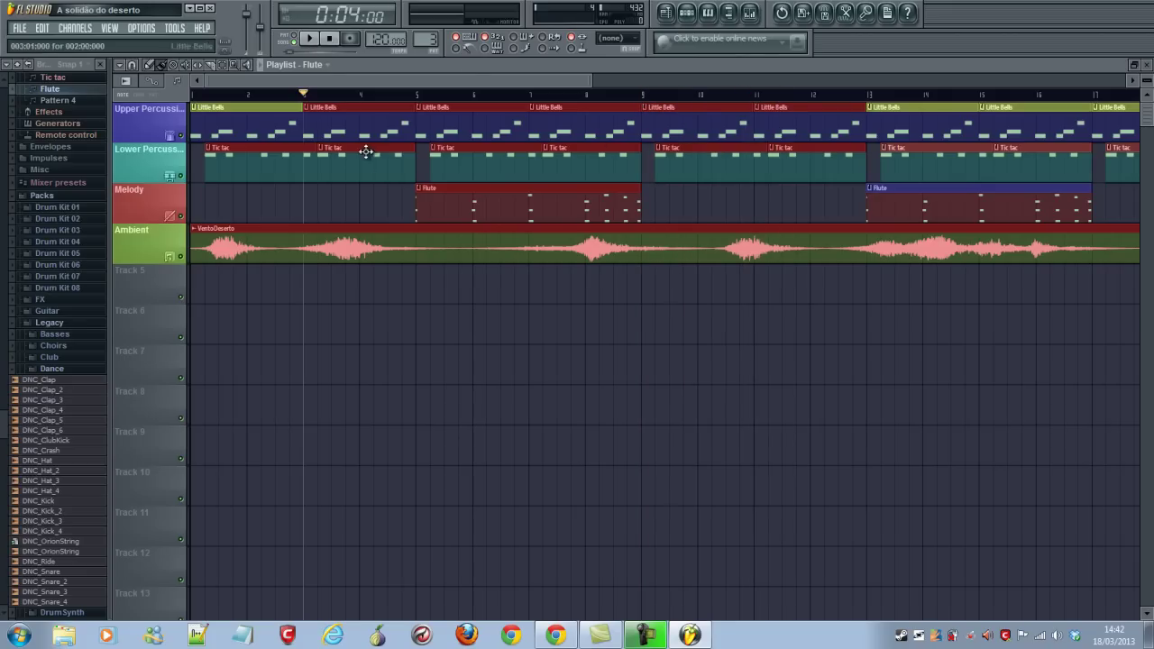
Add a time marker named "Beginning" at bar 1 of the playlist.
{"action": "left_click", "coordinate": [121, 65]}
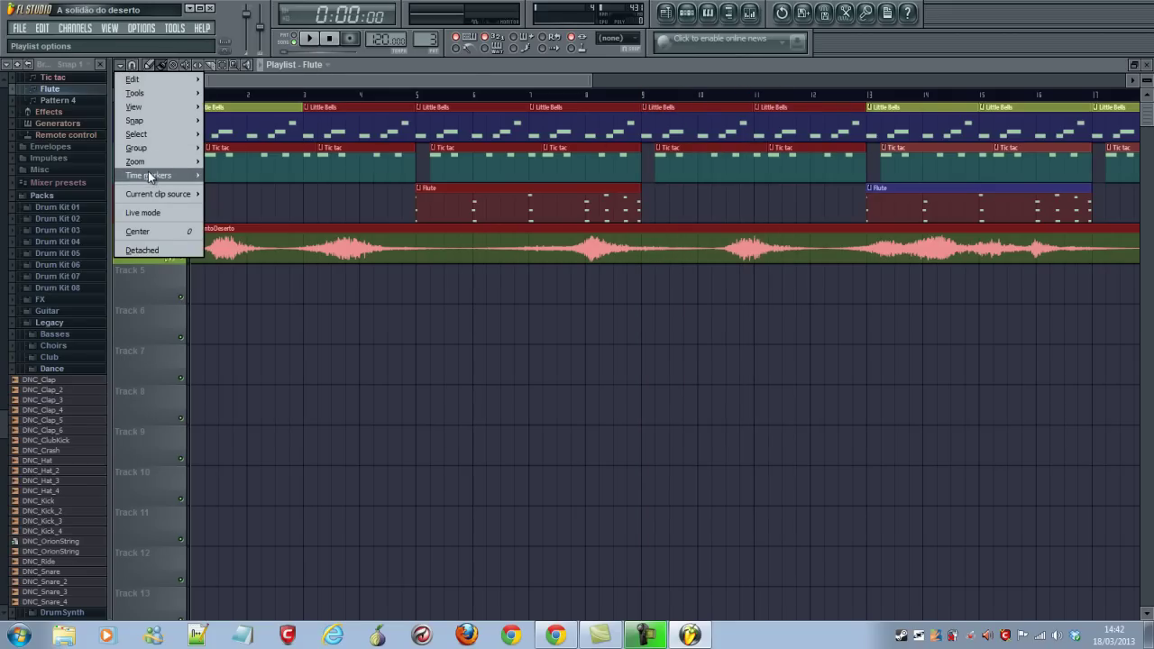
{"action": "mouse_move", "coordinate": [148, 177]}
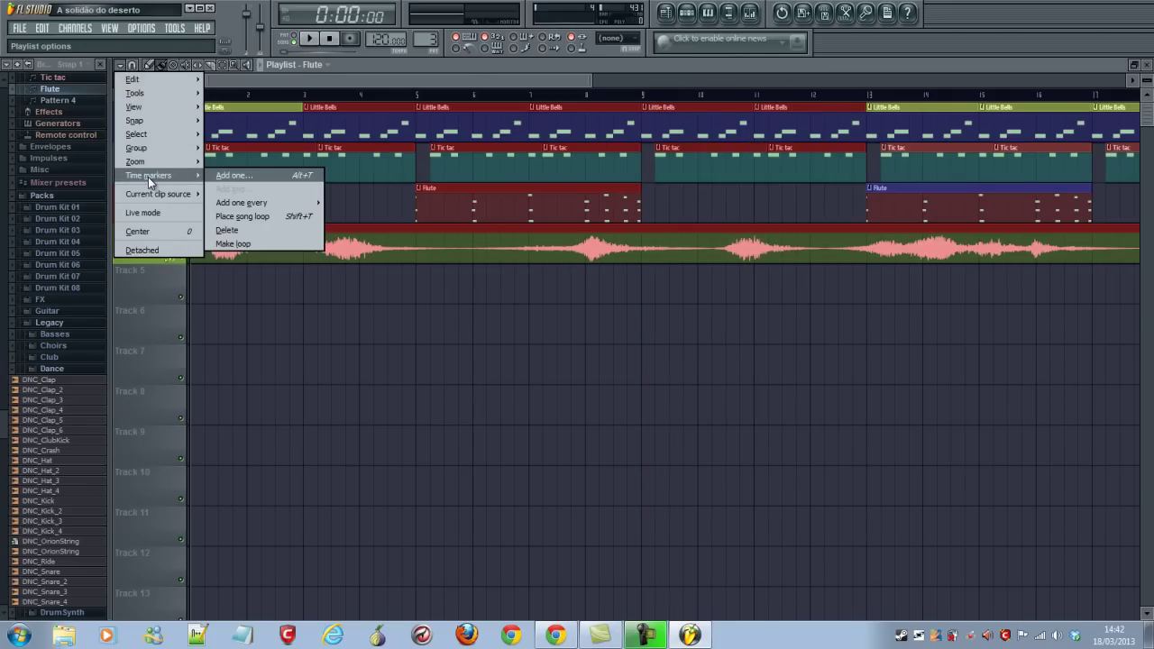
{"action": "left_click", "coordinate": [257, 175]}
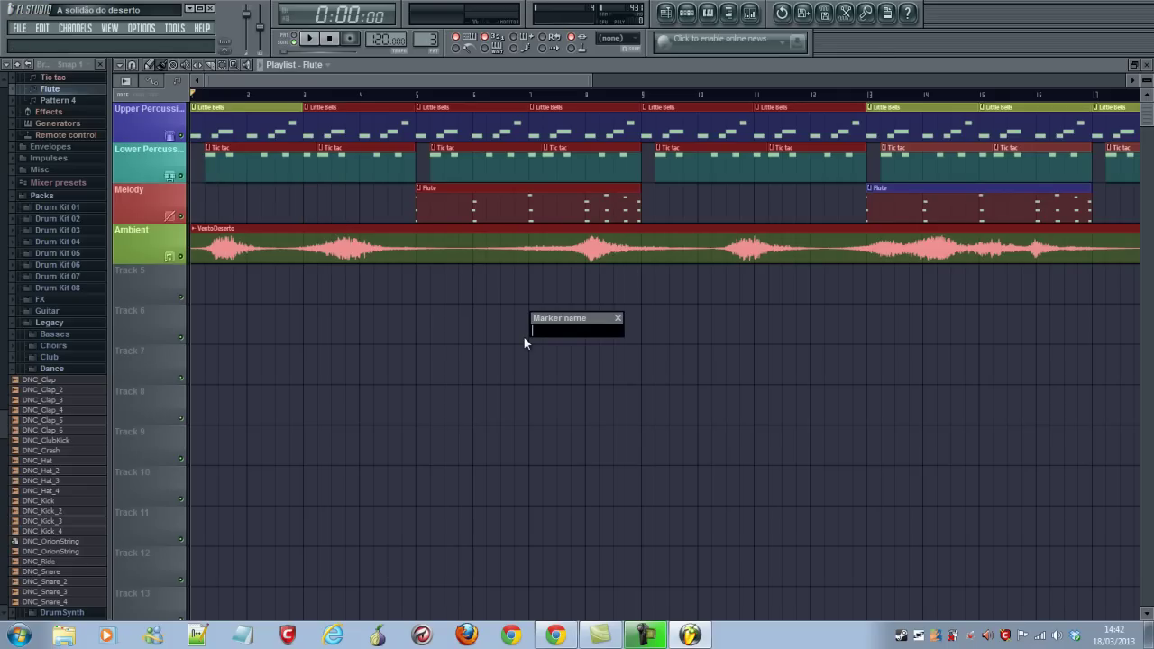
{"action": "type", "text": "Beginning"}
{"action": "key", "text": "Return"}
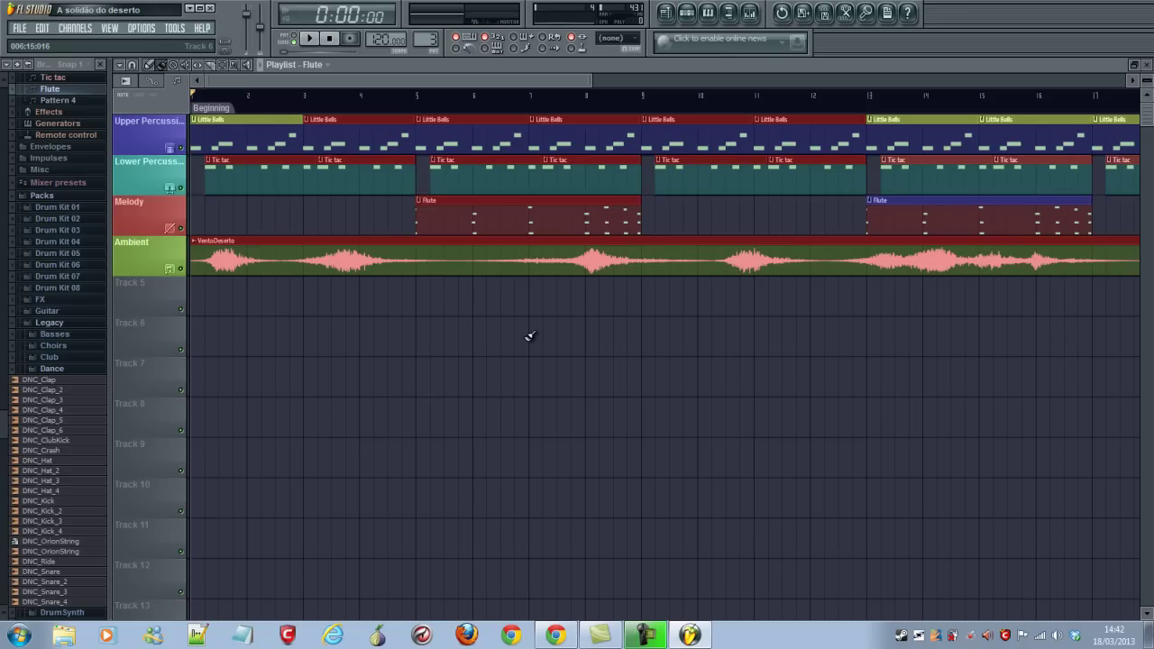
Add a time marker named "Chorus" at bar 5 of the playlist.
{"action": "right_click", "coordinate": [418, 110]}
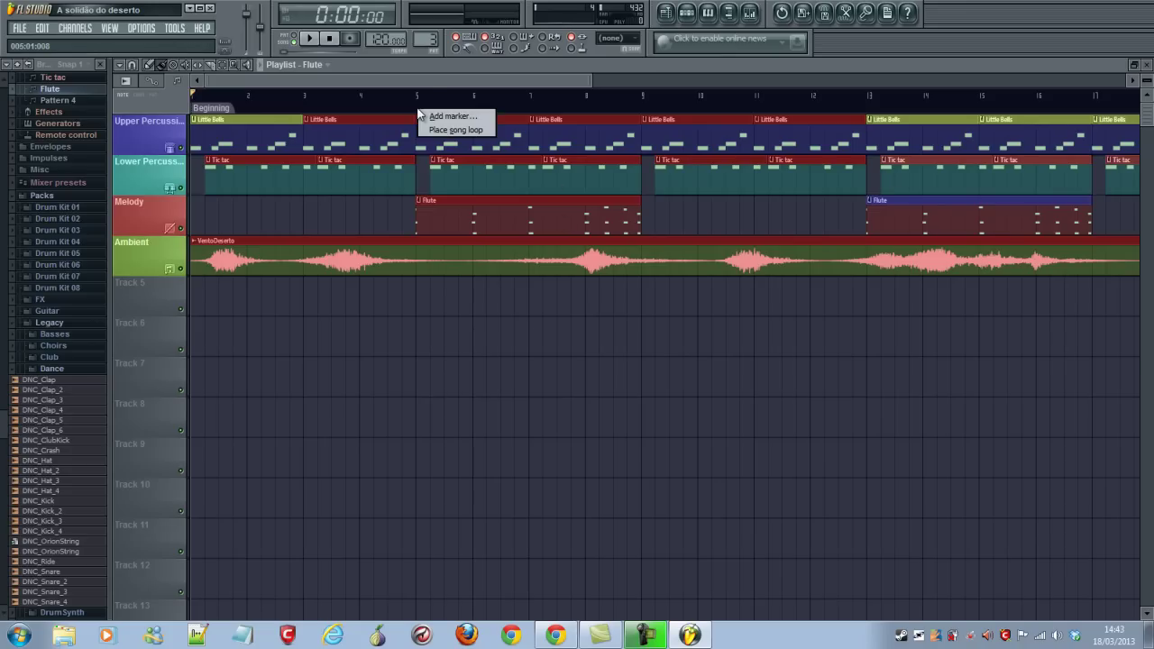
{"action": "left_click", "coordinate": [433, 118]}
{"action": "type", "text": "Chorus"}
{"action": "key", "text": "Return"}
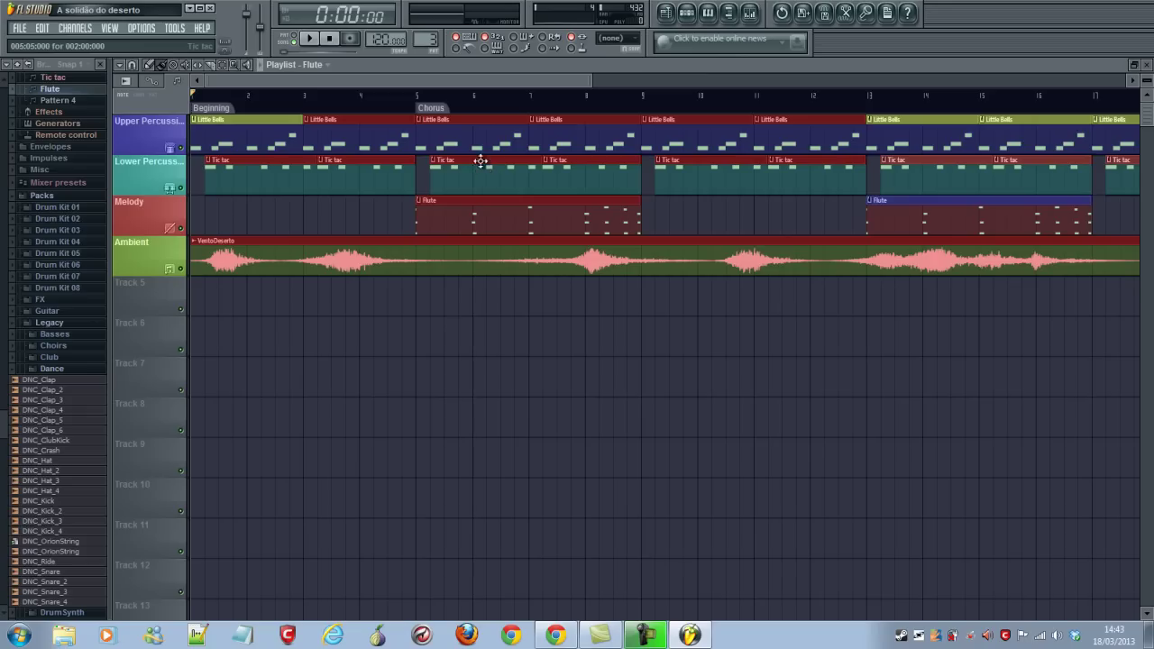
Add a time marker named "Verse" at bar 9 of the playlist.
{"action": "right_click", "coordinate": [648, 111]}
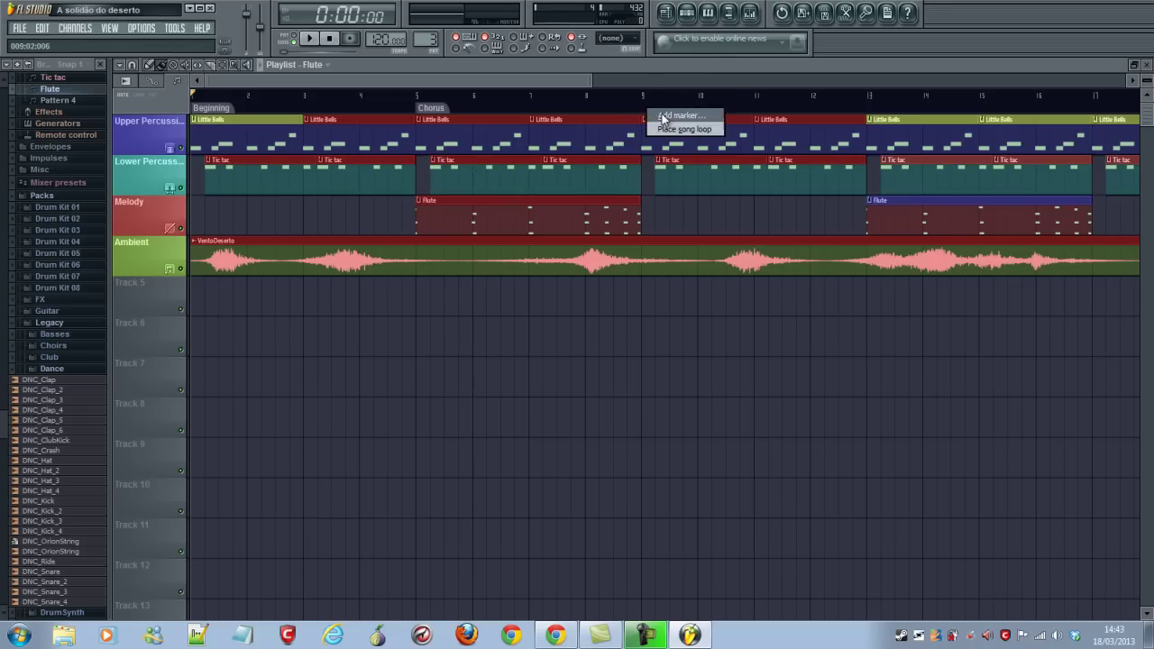
{"action": "left_click", "coordinate": [661, 114]}
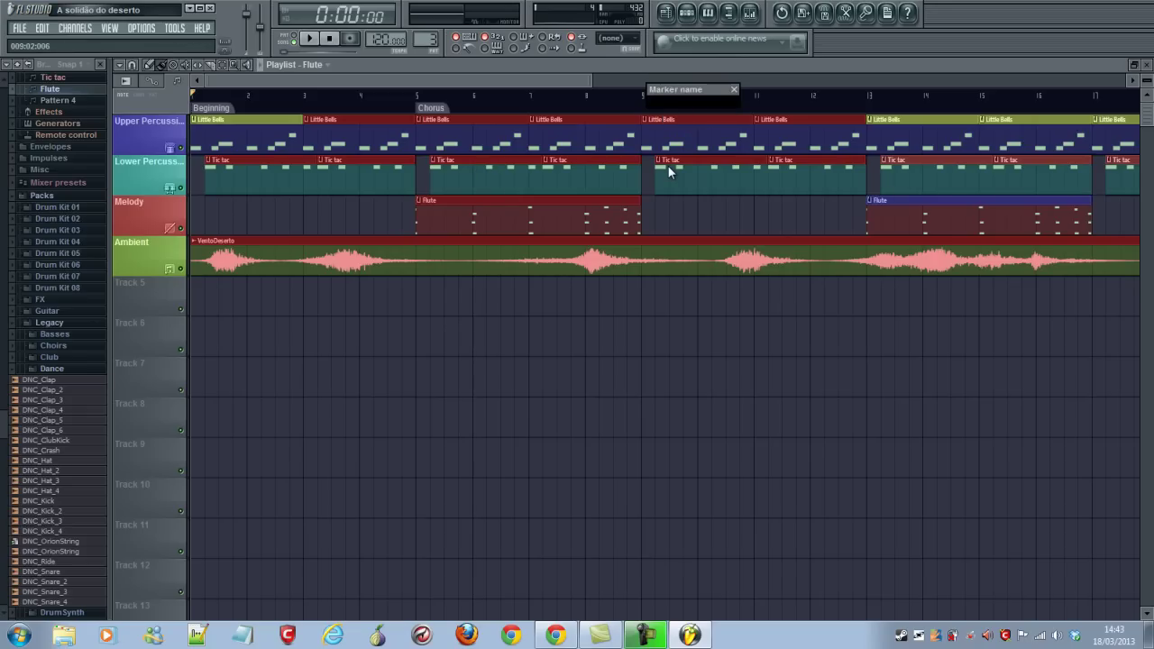
{"action": "type", "text": "Verse"}
{"action": "key", "text": "Return"}
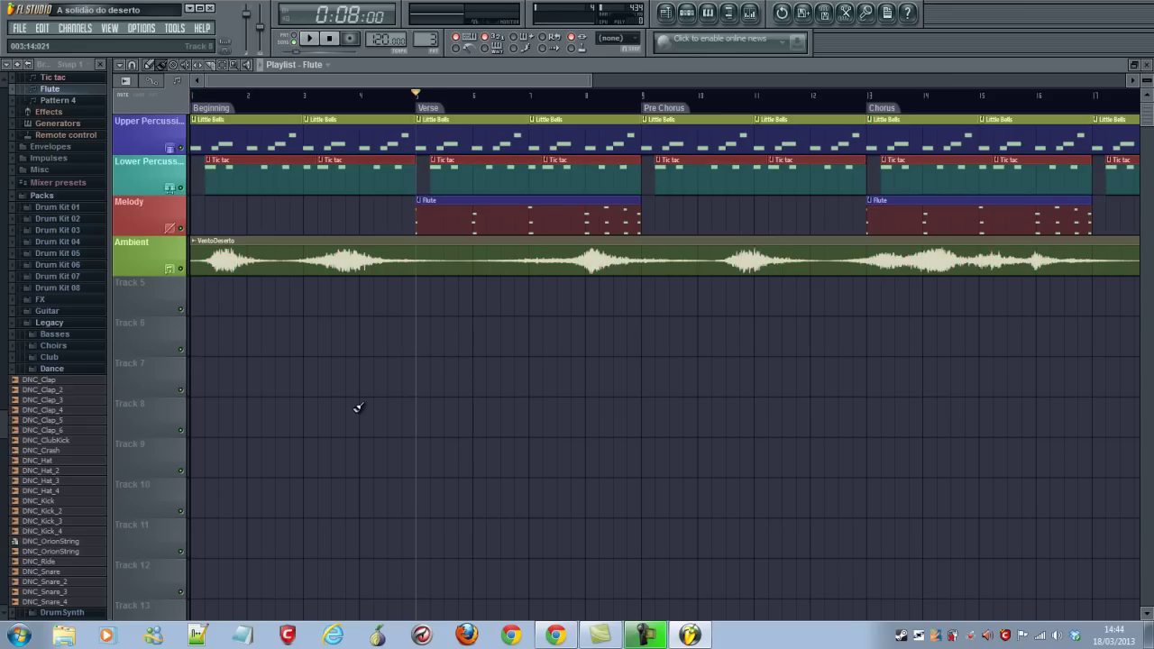
Select the Verse section by its time marker, play it and stop playback.
{"action": "left_click", "coordinate": [430, 108]}
{"action": "left_click", "coordinate": [308, 39]}
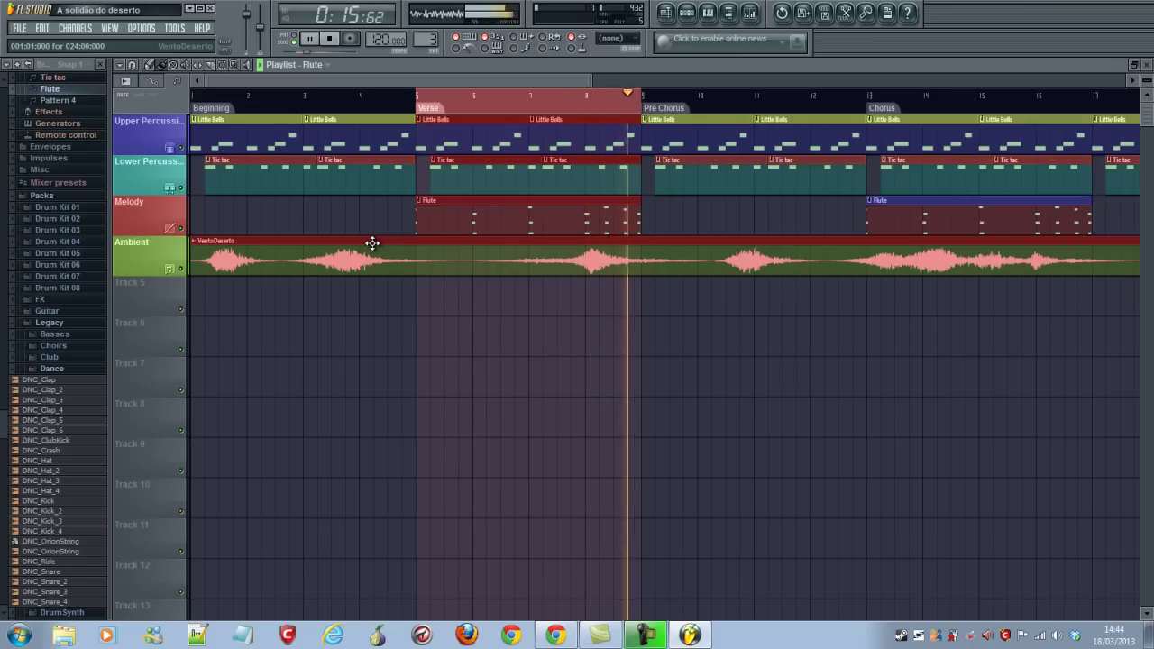
{"action": "key", "text": "space"}
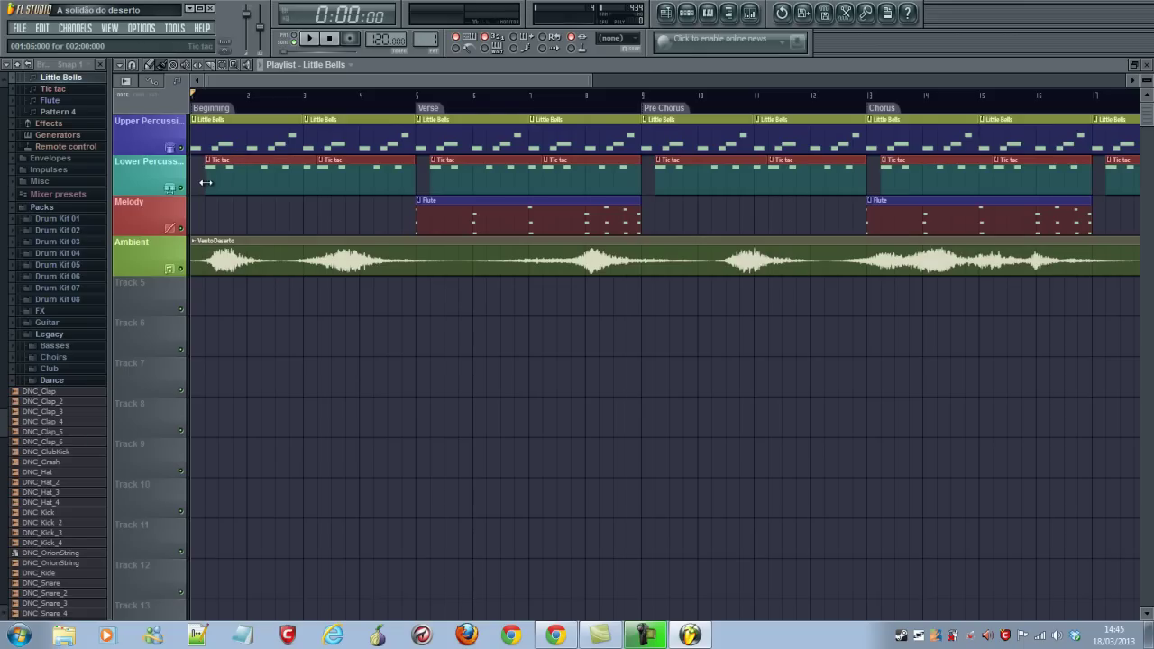
Try to resize the VentoDeserto audio clip on the Ambient track from its start edge.
{"action": "left_click_drag", "start_coordinate": [190, 257], "coordinate": [165, 255]}
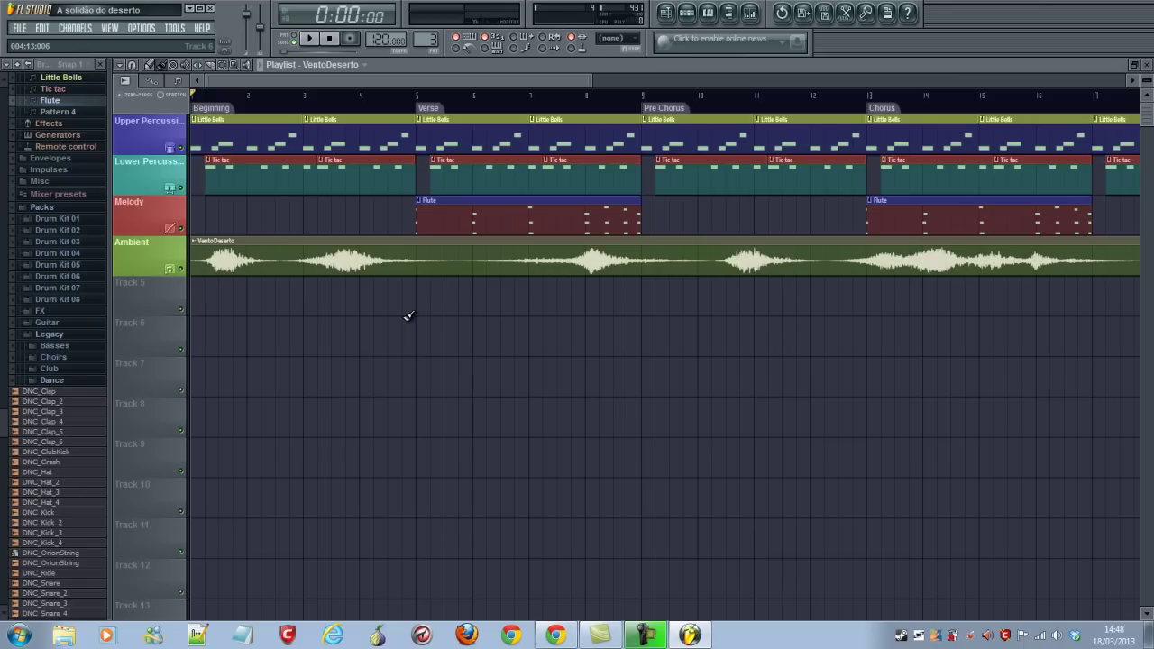
Zoom the playlist with the Zoom tool so the four named tracks and the whole arrangement fill the view.
{"action": "scroll", "coordinate": [427, 379], "scroll_direction": "up", "scroll_amount": 3}
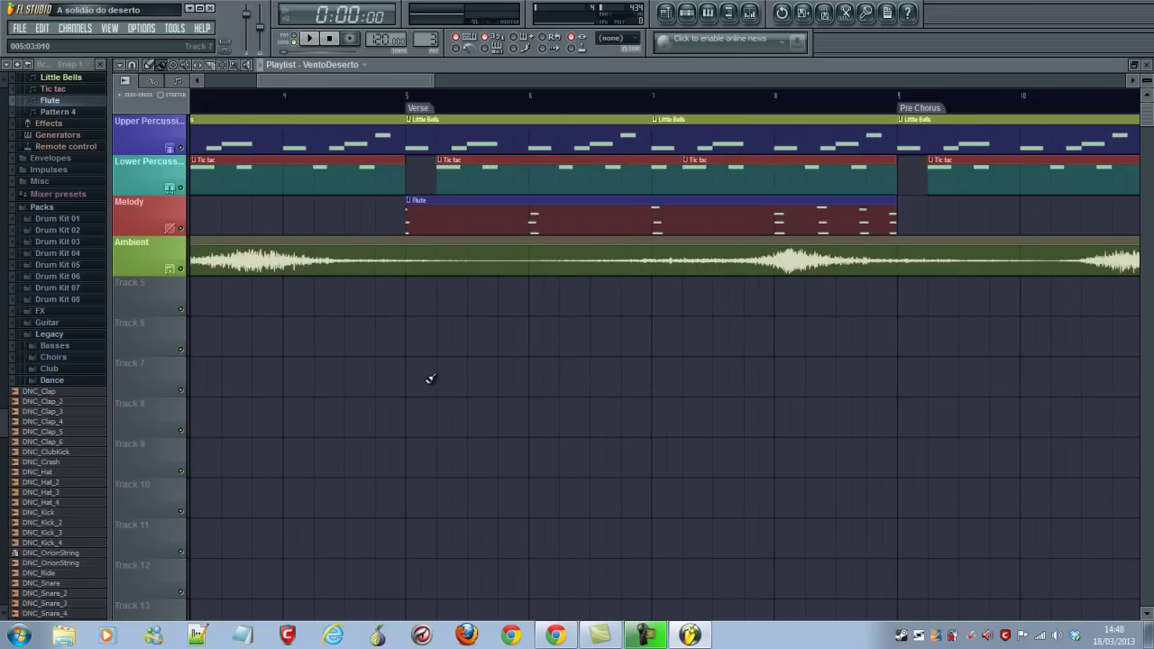
{"action": "scroll", "coordinate": [458, 358], "scroll_direction": "down", "scroll_amount": 4}
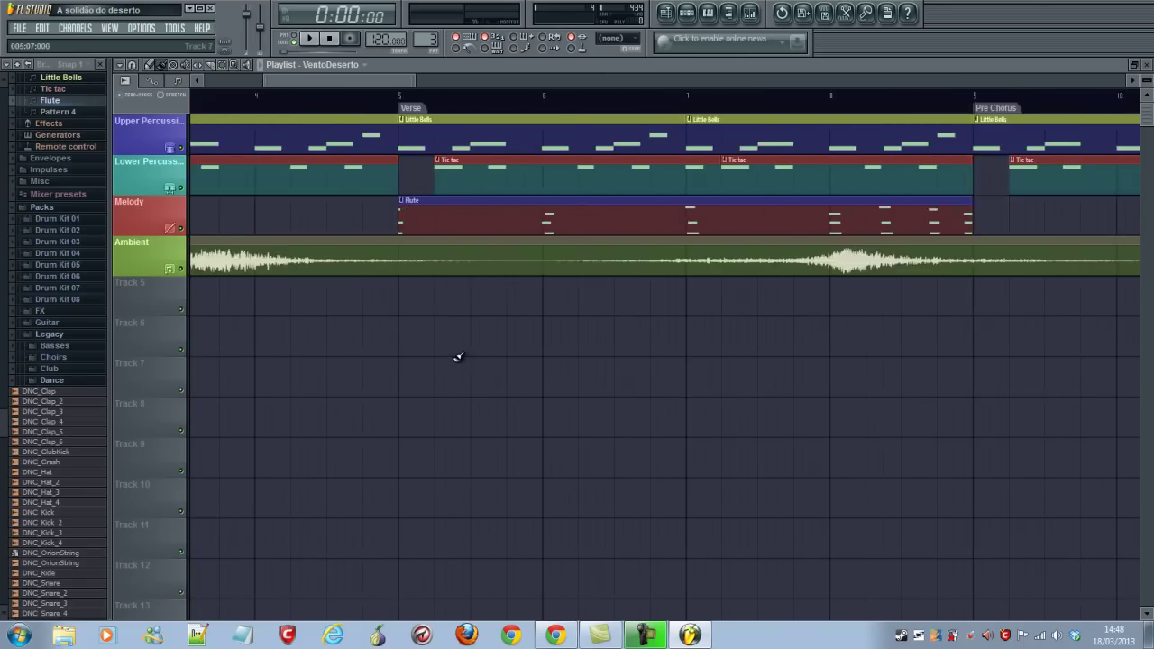
{"action": "scroll", "coordinate": [459, 358], "scroll_direction": "right", "scroll_amount": 3}
{"action": "scroll", "coordinate": [459, 357], "scroll_direction": "down", "scroll_amount": 6}
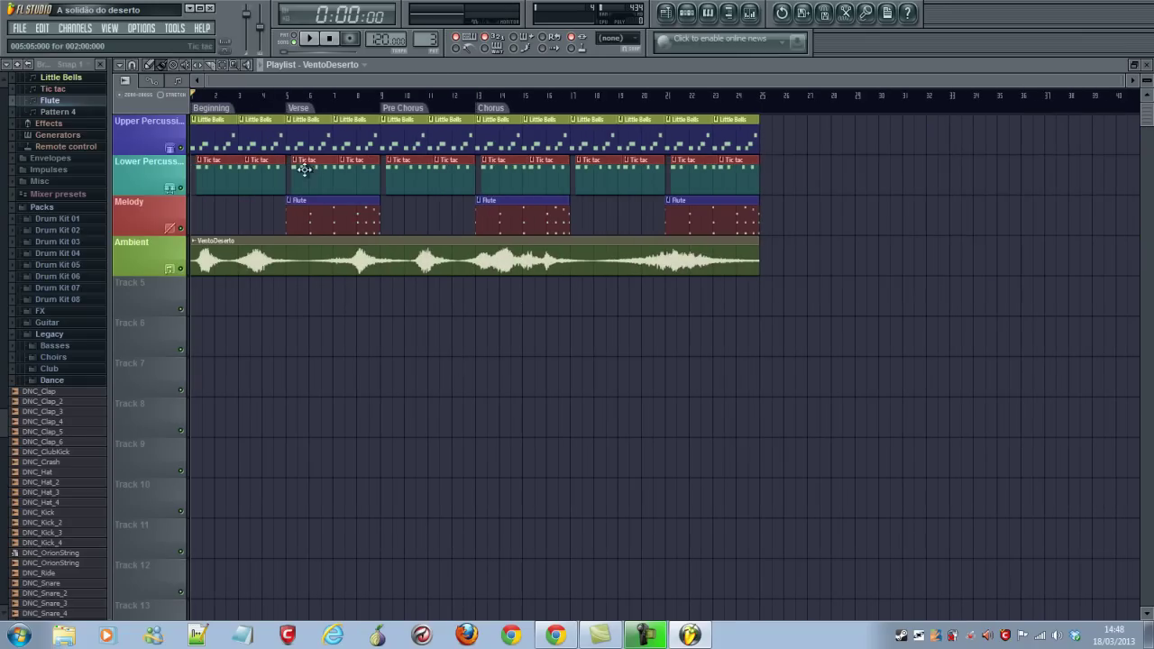
{"action": "left_click", "coordinate": [239, 65]}
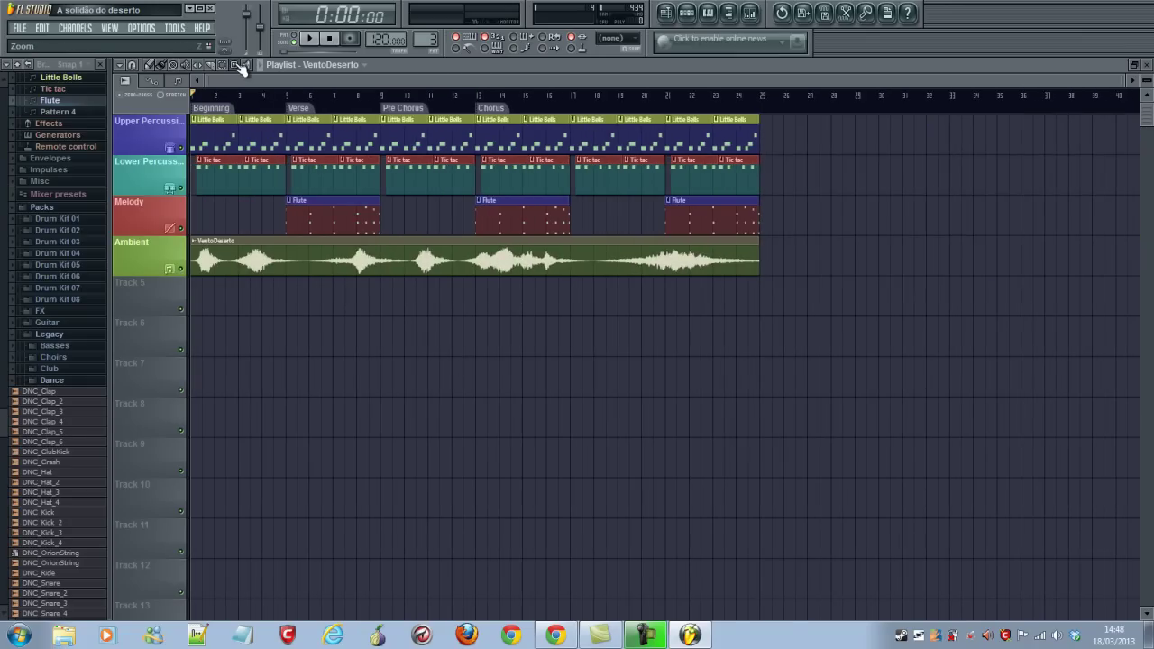
{"action": "left_click", "coordinate": [350, 184]}
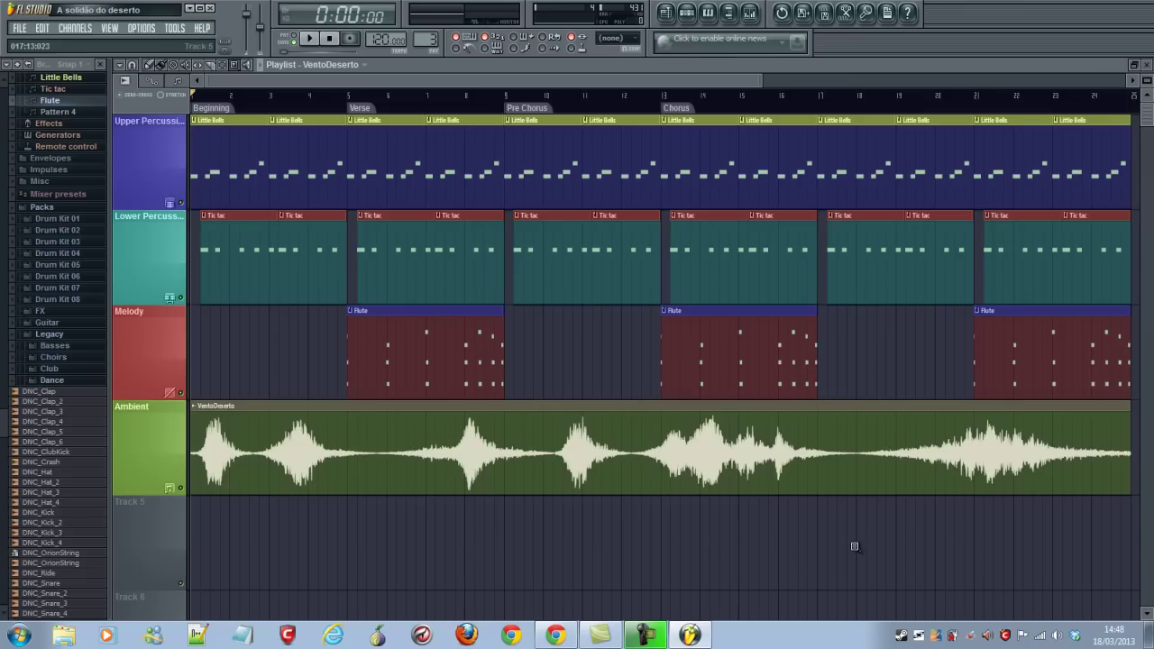
Zoom in on the Ambient track around the Pre Chorus and Chorus sections and zoom back out to the whole arrangement.
{"action": "left_click_drag", "start_coordinate": [797, 514], "coordinate": [499, 421]}
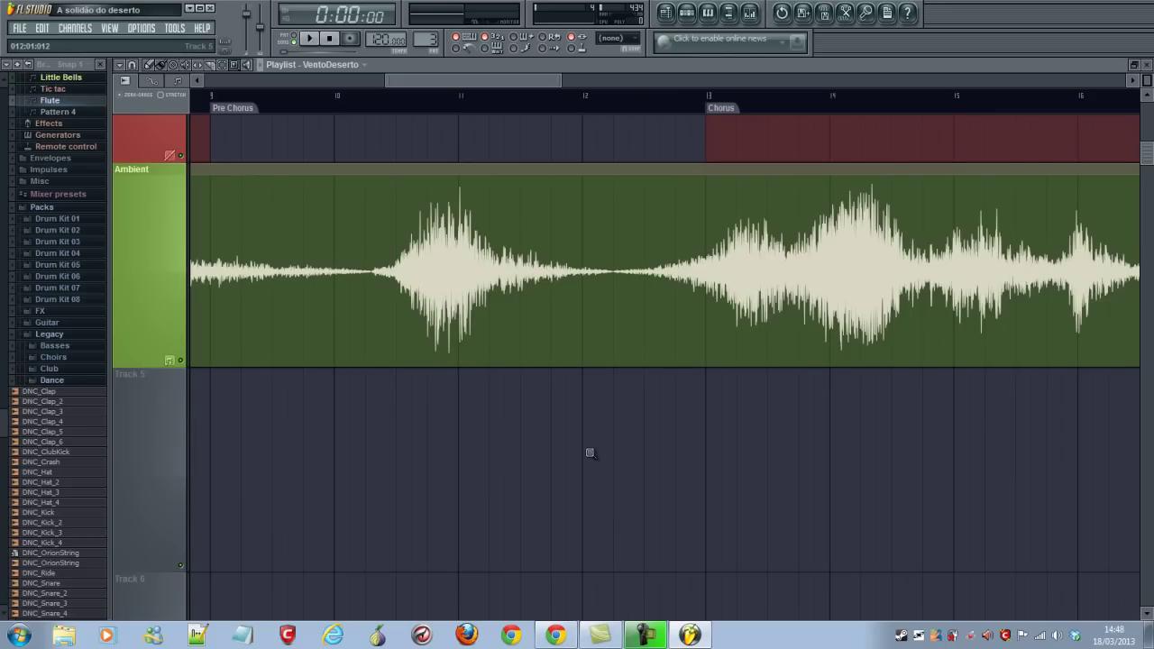
{"action": "right_click", "coordinate": [559, 356]}
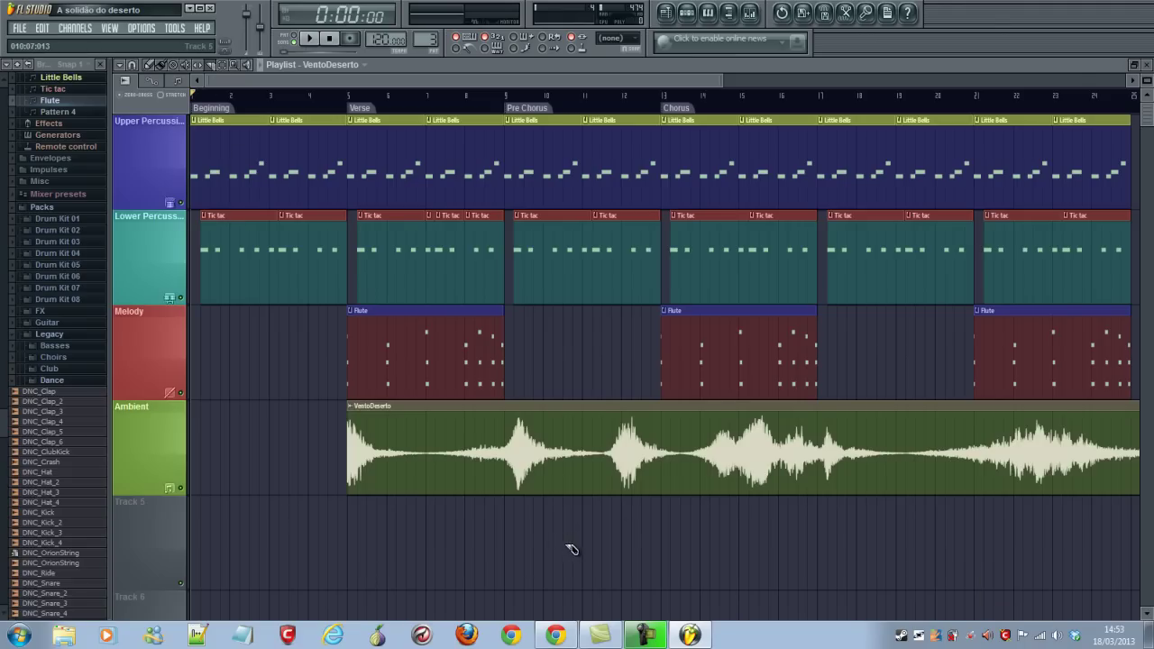
Slice the VentoDeserto clip on the Ambient track at bars 10 and 13 and delete the piece between the cuts.
{"action": "left_click_drag", "start_coordinate": [546, 546], "coordinate": [544, 366]}
{"action": "mouse_move", "coordinate": [671, 558]}
{"action": "left_mouse_down"}
{"action": "mouse_move", "coordinate": [670, 424]}
{"action": "mouse_move", "coordinate": [652, 356]}
{"action": "left_mouse_up"}
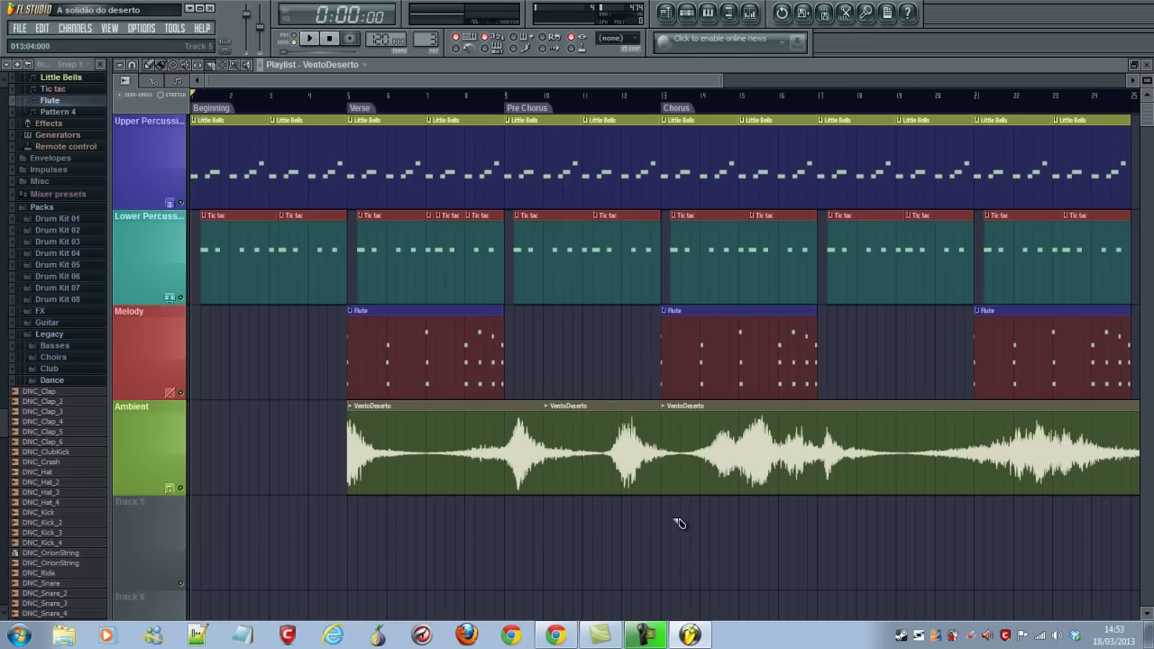
{"action": "left_click", "coordinate": [150, 66]}
{"action": "left_click_drag", "start_coordinate": [587, 469], "coordinate": [602, 582]}
{"action": "mouse_move", "coordinate": [599, 443]}
{"action": "left_mouse_down"}
{"action": "mouse_move", "coordinate": [587, 587]}
{"action": "mouse_move", "coordinate": [598, 454]}
{"action": "mouse_move", "coordinate": [588, 427]}
{"action": "left_mouse_up"}
{"action": "right_click", "coordinate": [592, 466]}
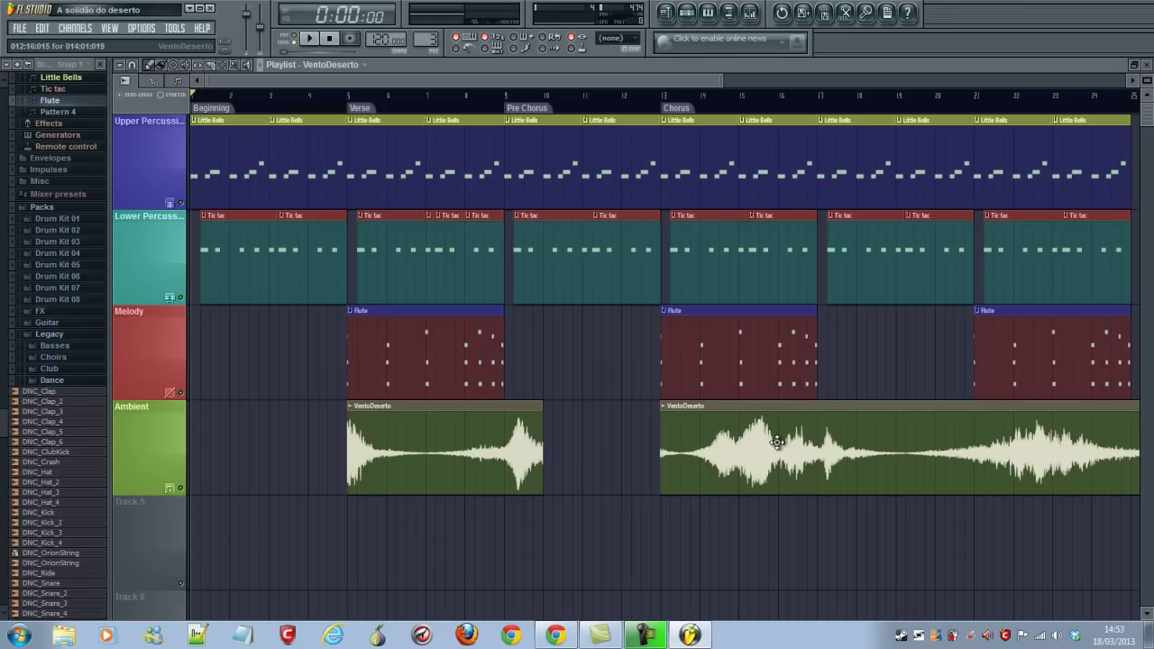
Move the remaining Chorus piece of VentoDeserto to bar 10 so it directly follows the first piece.
{"action": "mouse_move", "coordinate": [805, 444]}
{"action": "left_mouse_down"}
{"action": "mouse_move", "coordinate": [685, 446]}
{"action": "mouse_move", "coordinate": [796, 443]}
{"action": "mouse_move", "coordinate": [710, 448]}
{"action": "mouse_move", "coordinate": [785, 448]}
{"action": "left_mouse_up"}
{"action": "mouse_move", "coordinate": [457, 453]}
{"action": "left_mouse_down"}
{"action": "mouse_move", "coordinate": [548, 454]}
{"action": "mouse_move", "coordinate": [488, 453]}
{"action": "left_mouse_up"}
{"action": "left_click_drag", "start_coordinate": [668, 456], "coordinate": [590, 457]}
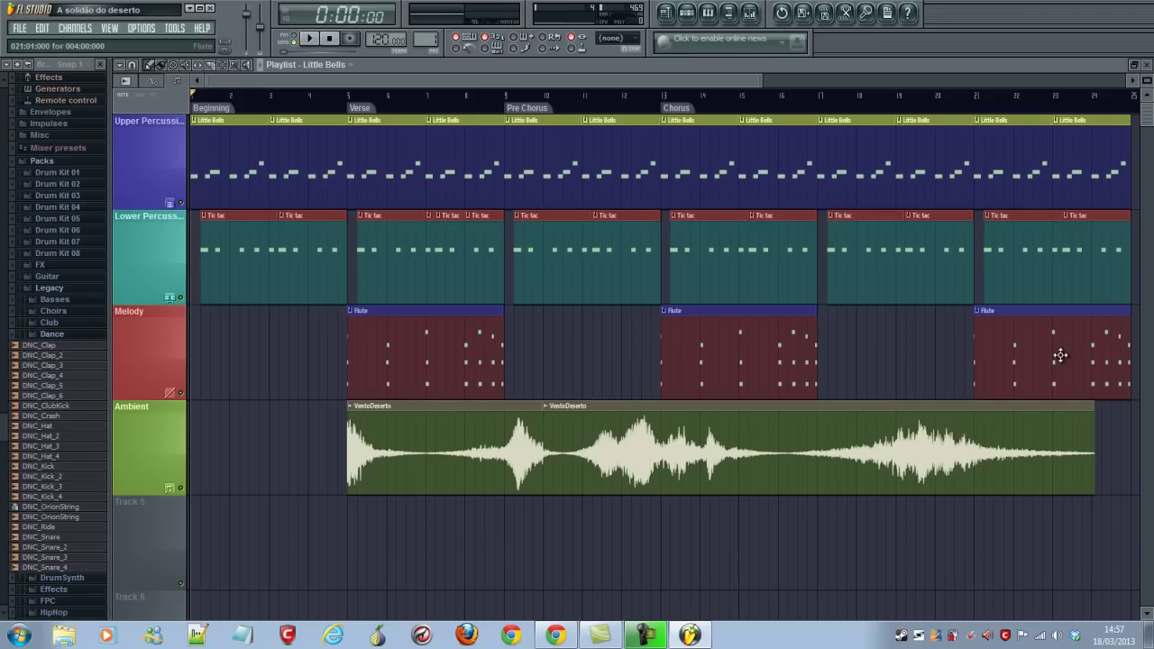
Create an automation clip for the Orchestra channel's volume.
{"action": "key", "text": "F6"}
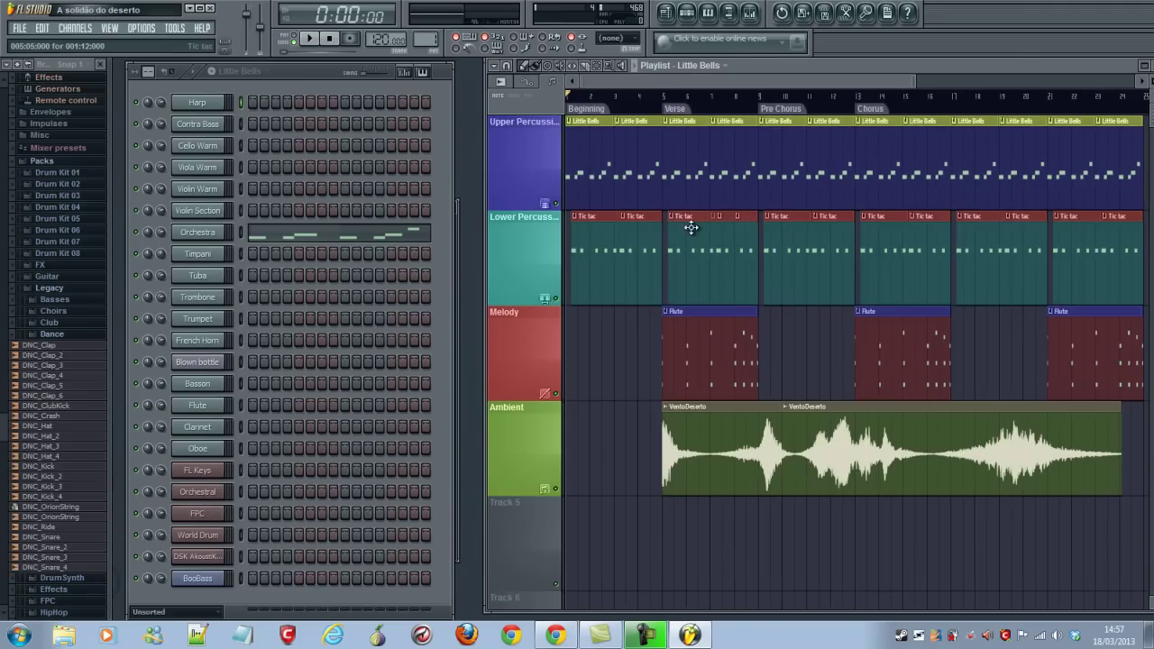
{"action": "right_click", "coordinate": [163, 231]}
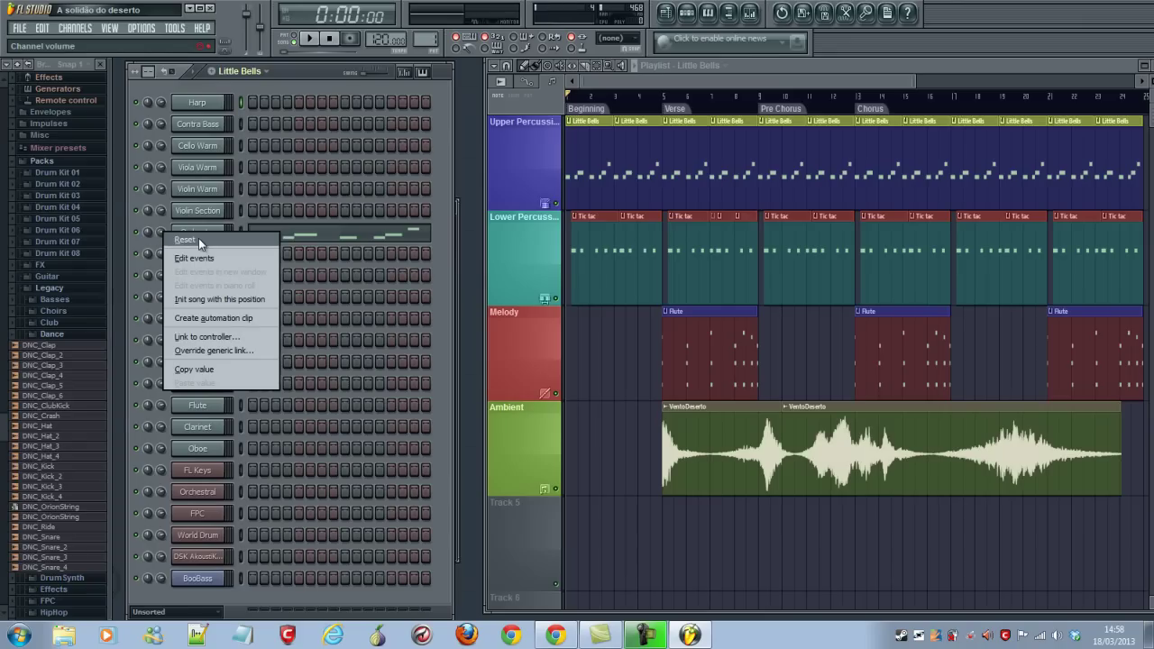
{"action": "left_click", "coordinate": [204, 318]}
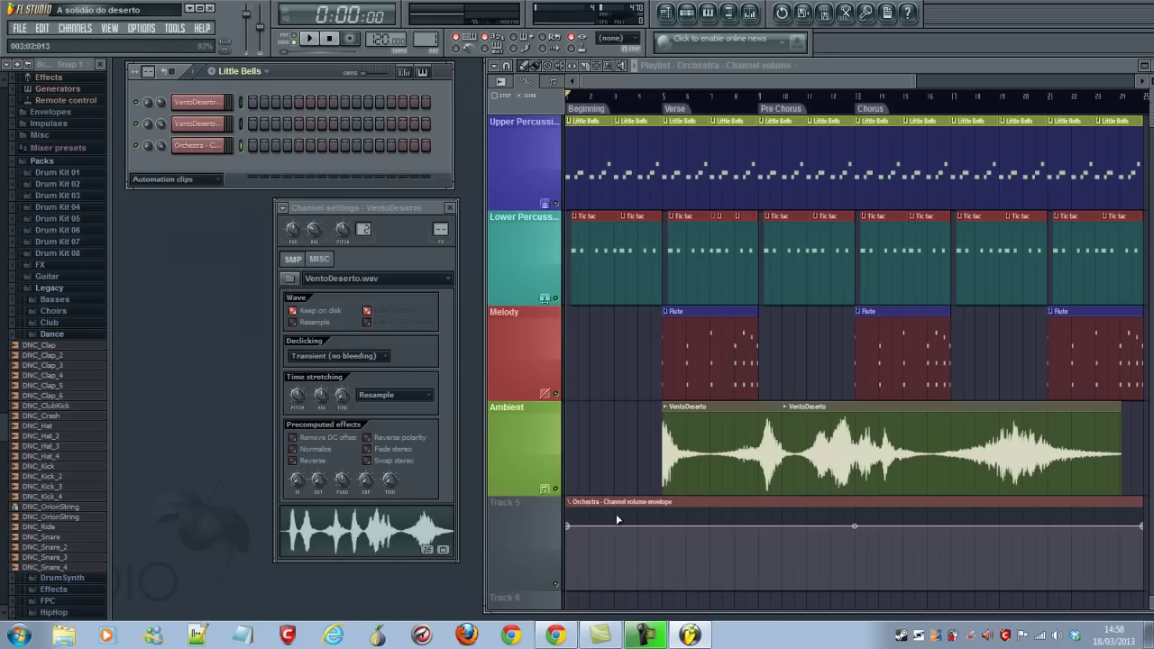
Examine the Orchestra channel volume envelope on Track 5 in relation to the tracks above it.
{"action": "left_click", "coordinate": [682, 505]}
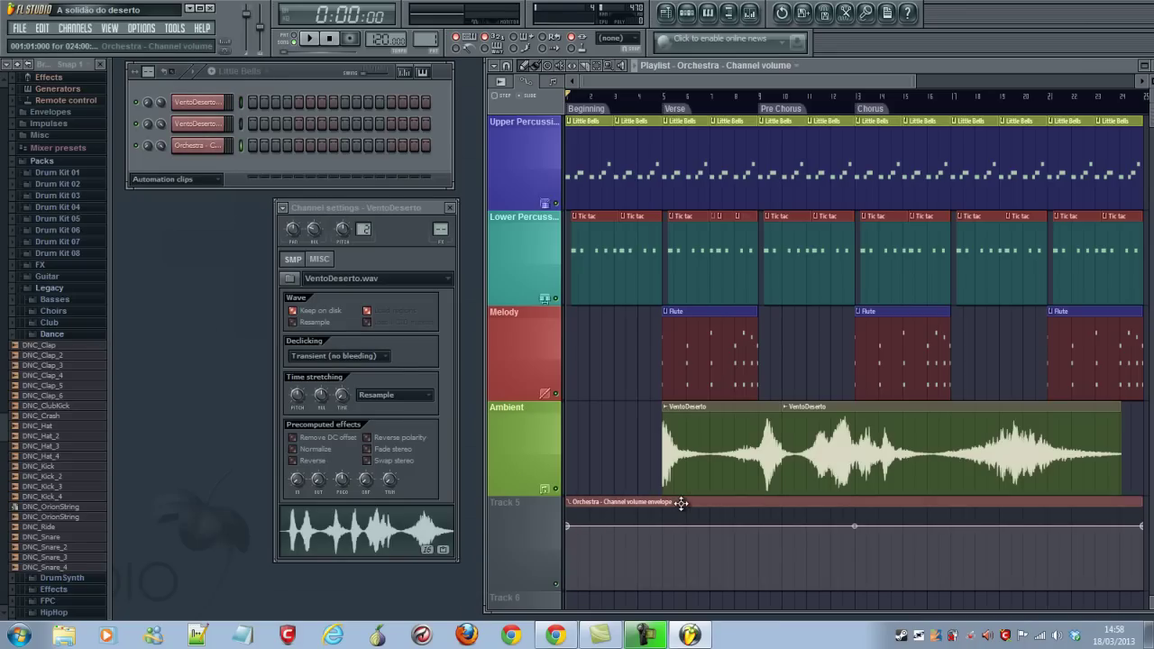
{"action": "scroll", "coordinate": [679, 546], "scroll_direction": "down", "scroll_amount": 2}
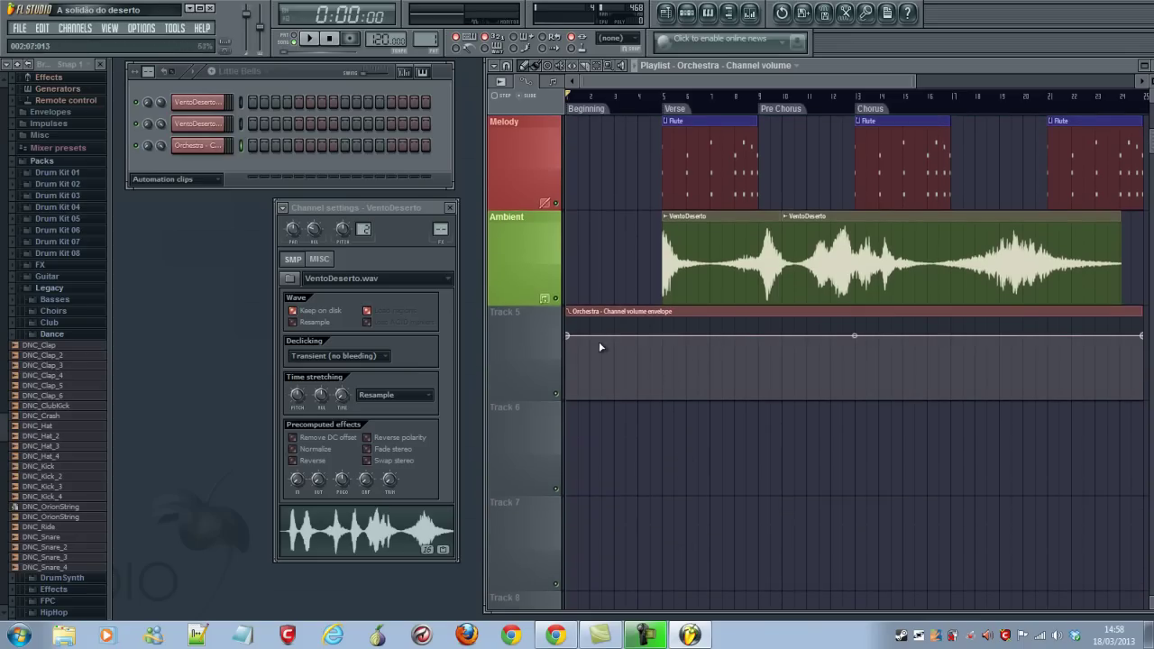
{"action": "scroll", "coordinate": [649, 365], "scroll_direction": "up", "scroll_amount": 2}
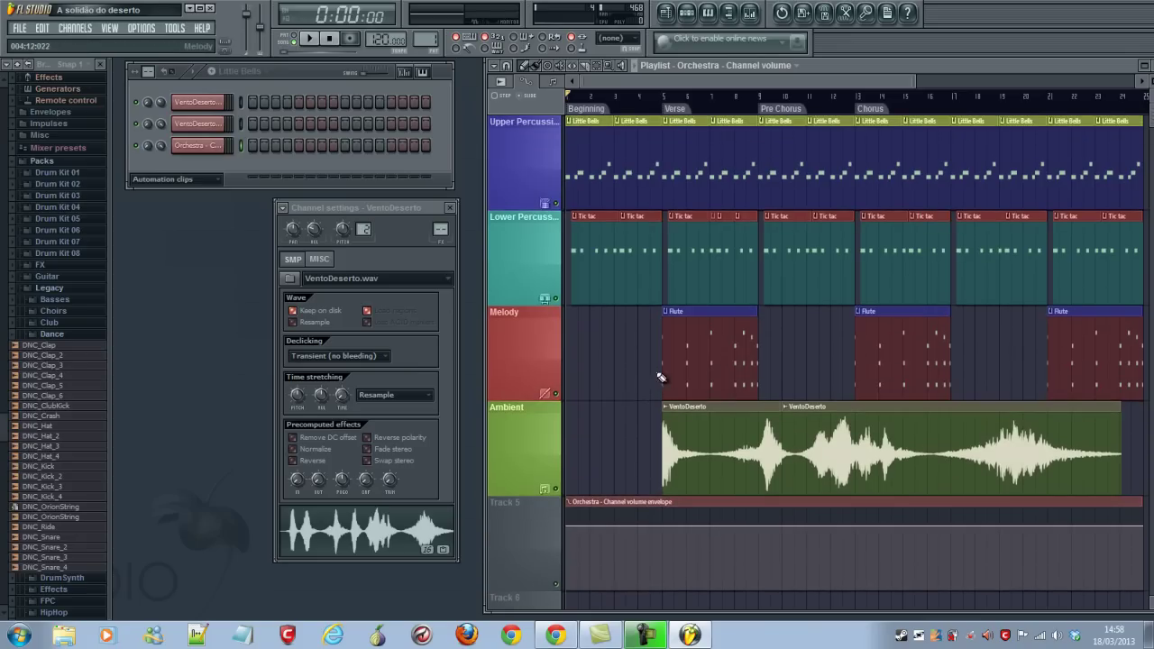
{"action": "scroll", "coordinate": [644, 514], "scroll_direction": "down", "scroll_amount": 1}
{"action": "scroll", "coordinate": [649, 498], "scroll_direction": "up", "scroll_amount": 1}
{"action": "scroll", "coordinate": [655, 532], "scroll_direction": "down", "scroll_amount": 1}
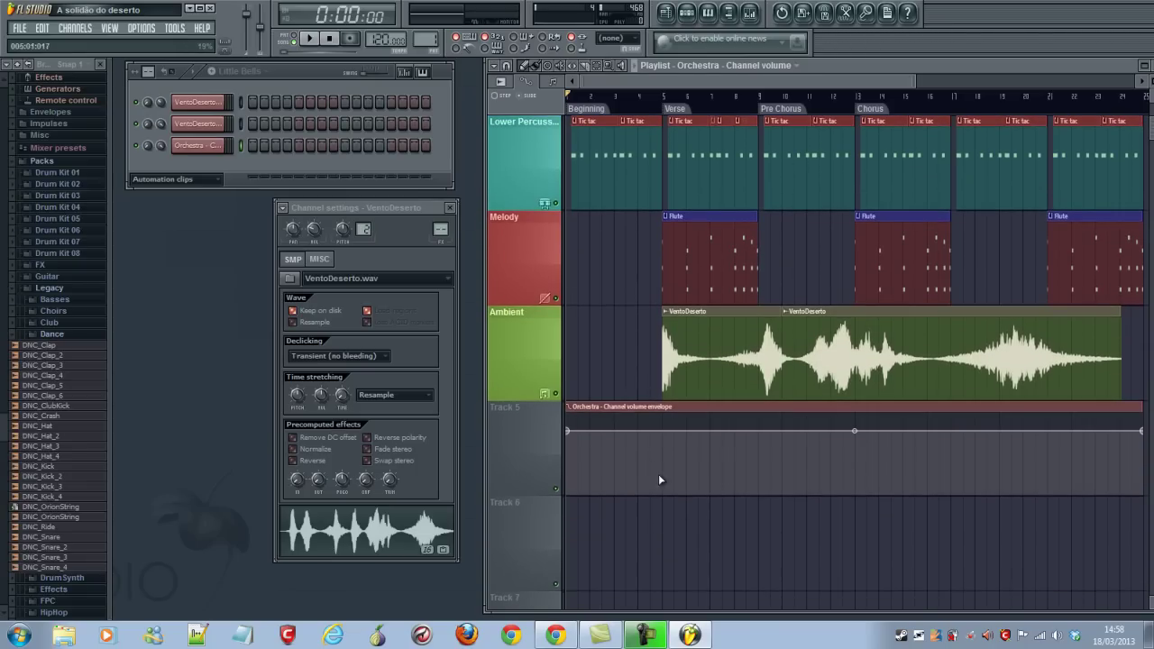
{"action": "scroll", "coordinate": [672, 442], "scroll_direction": "up", "scroll_amount": 1}
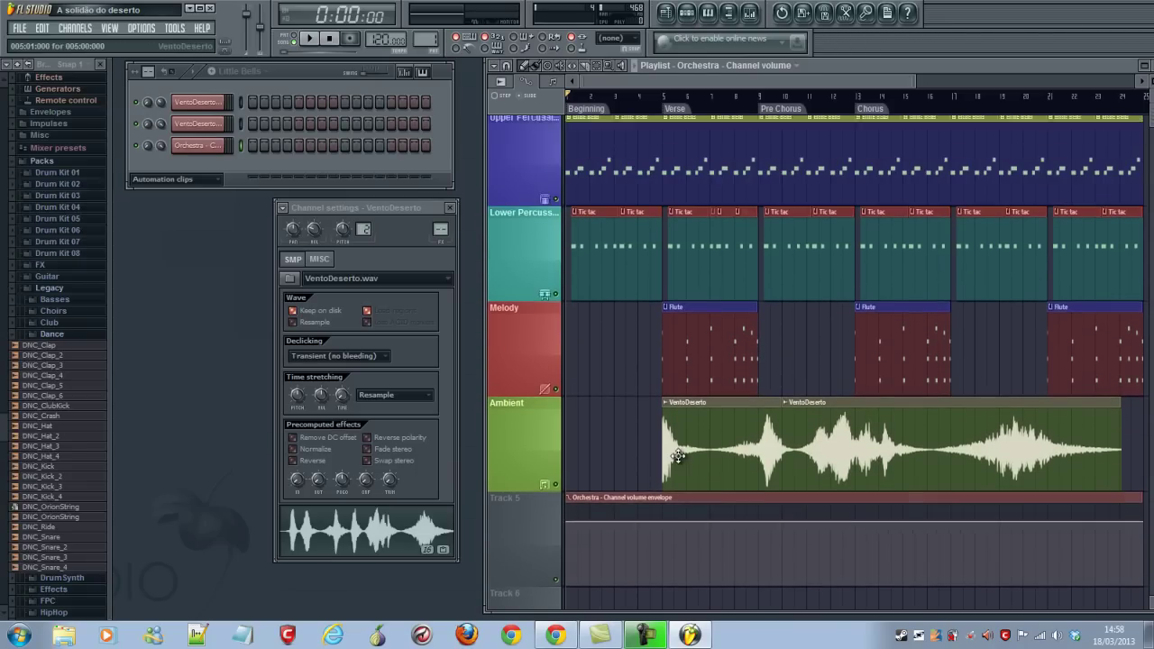
{"action": "scroll", "coordinate": [681, 477], "scroll_direction": "down", "scroll_amount": 1}
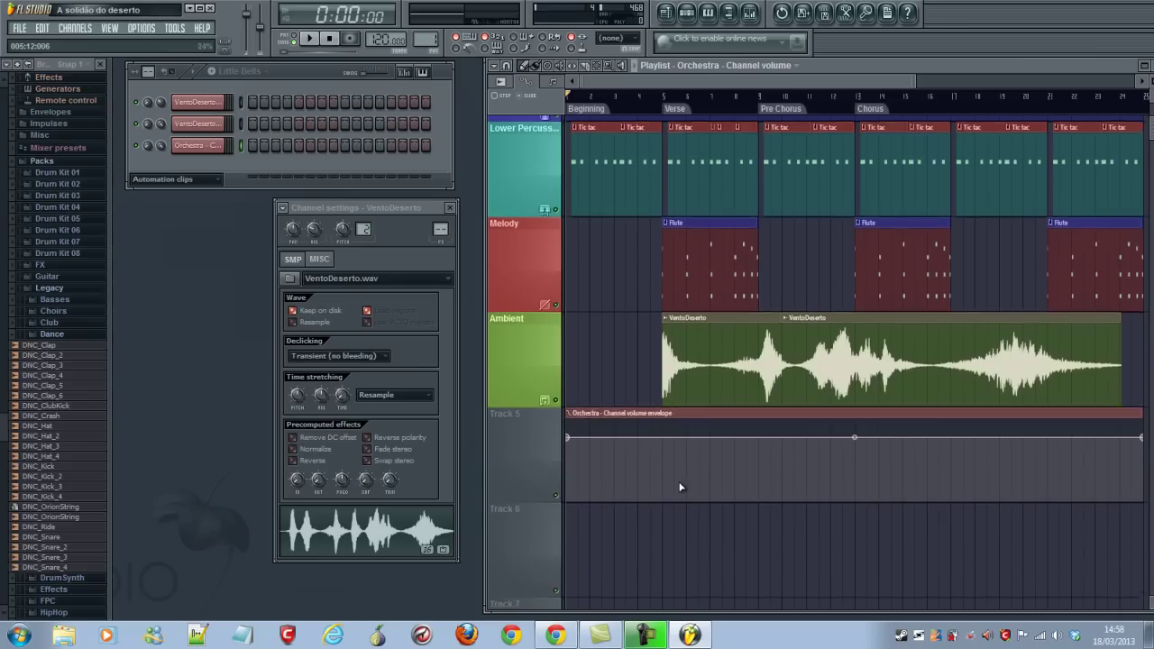
Shape a curved fade-in on the Orchestra volume envelope, rising from zero at the song start to a new point near the Verse.
{"action": "left_click", "coordinate": [669, 431]}
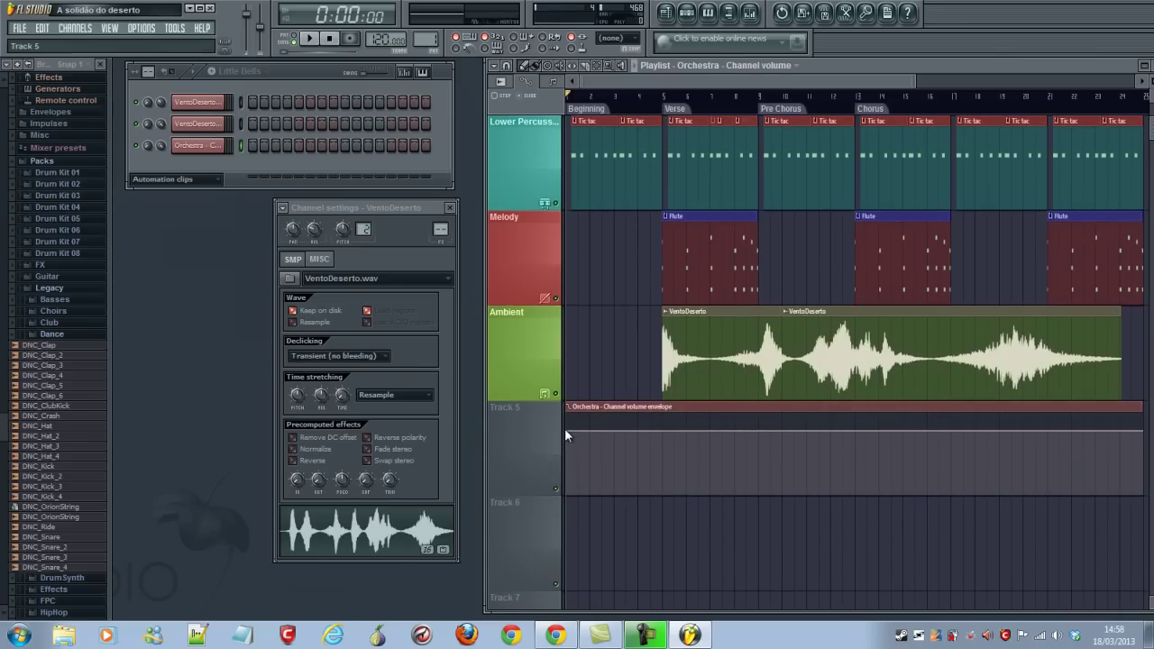
{"action": "left_click_drag", "start_coordinate": [571, 432], "coordinate": [568, 504]}
{"action": "left_click_drag", "start_coordinate": [619, 430], "coordinate": [683, 599]}
Shape a curved fade-out on the Orchestra volume envelope, falling from a new point at bar 21 to zero at the clip's end.
{"action": "scroll", "coordinate": [674, 388], "scroll_direction": "up", "scroll_amount": 1}
{"action": "scroll", "coordinate": [671, 395], "scroll_direction": "down", "scroll_amount": 2}
{"action": "left_click_drag", "start_coordinate": [765, 80], "coordinate": [816, 82]}
{"action": "right_click", "coordinate": [802, 336]}
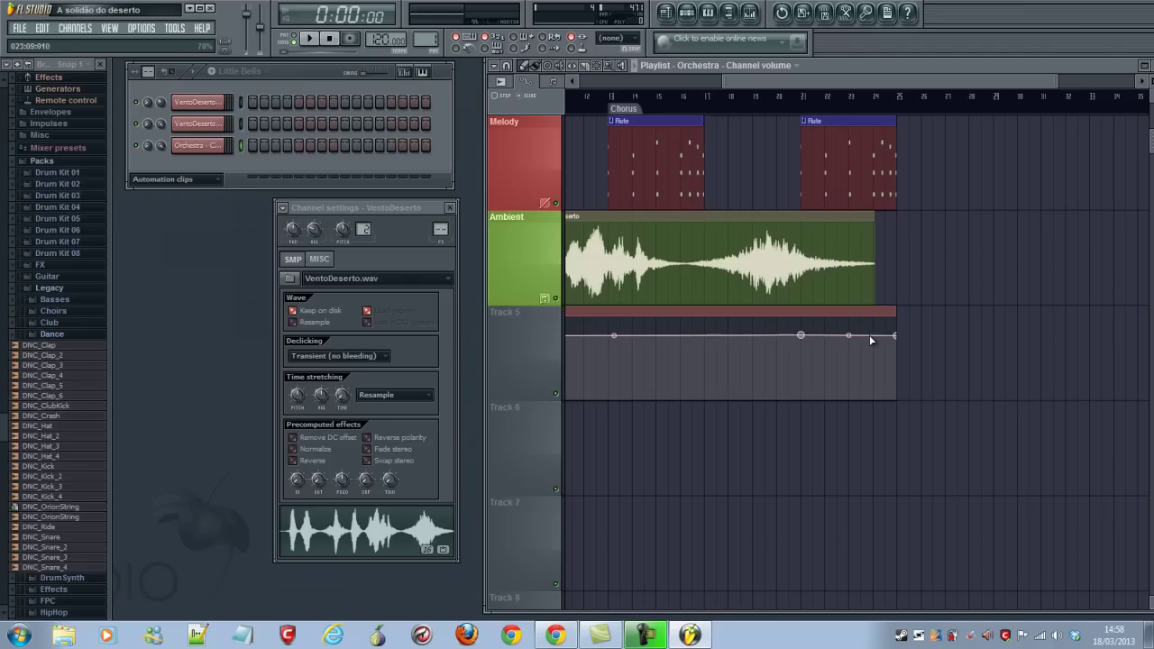
{"action": "left_click_drag", "start_coordinate": [894, 335], "coordinate": [909, 433]}
{"action": "left_click_drag", "start_coordinate": [863, 380], "coordinate": [896, 312]}
{"action": "scroll", "coordinate": [875, 334], "scroll_direction": "up", "scroll_amount": 2}
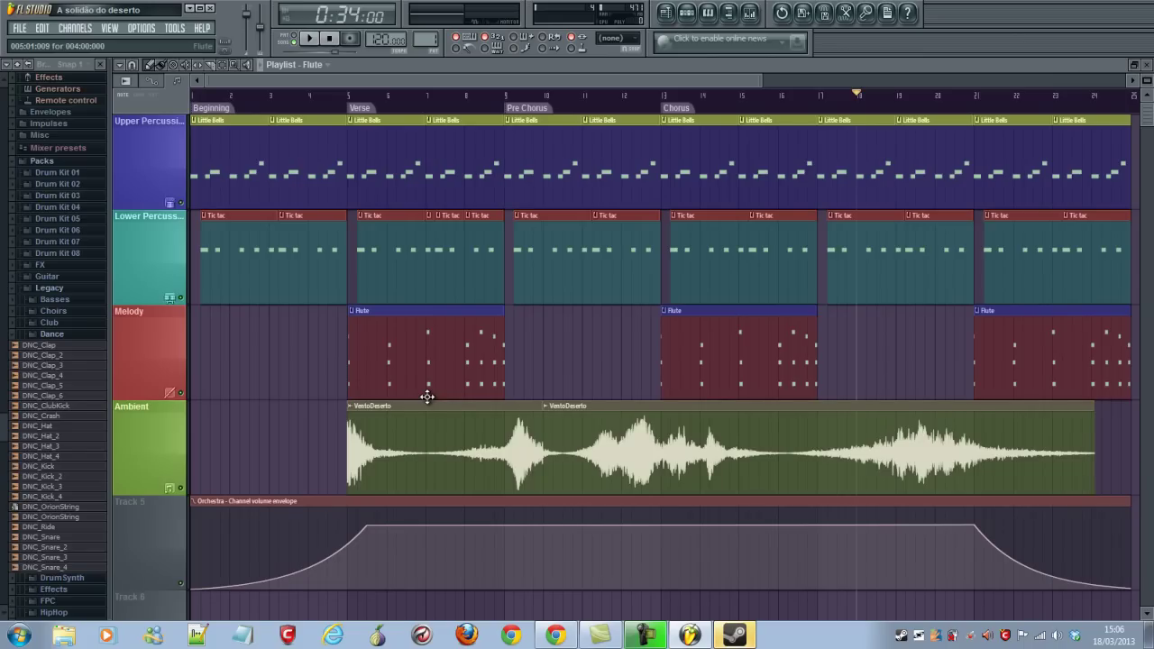
Align the first Flute clip on the Melody track with the start of bar 5.
{"action": "mouse_move", "coordinate": [423, 344]}
{"action": "left_mouse_down"}
{"action": "mouse_move", "coordinate": [312, 343]}
{"action": "mouse_move", "coordinate": [490, 343]}
{"action": "mouse_move", "coordinate": [412, 342]}
{"action": "mouse_move", "coordinate": [420, 349]}
{"action": "left_mouse_up"}
{"action": "mouse_move", "coordinate": [431, 345]}
{"action": "left_mouse_down"}
{"action": "mouse_move", "coordinate": [283, 348]}
{"action": "mouse_move", "coordinate": [523, 348]}
{"action": "mouse_move", "coordinate": [375, 354]}
{"action": "mouse_move", "coordinate": [447, 357]}
{"action": "mouse_move", "coordinate": [430, 360]}
{"action": "left_mouse_up"}
Change the playlist's time segments view setting.
{"action": "left_click", "coordinate": [127, 69]}
{"action": "mouse_move", "coordinate": [140, 108]}
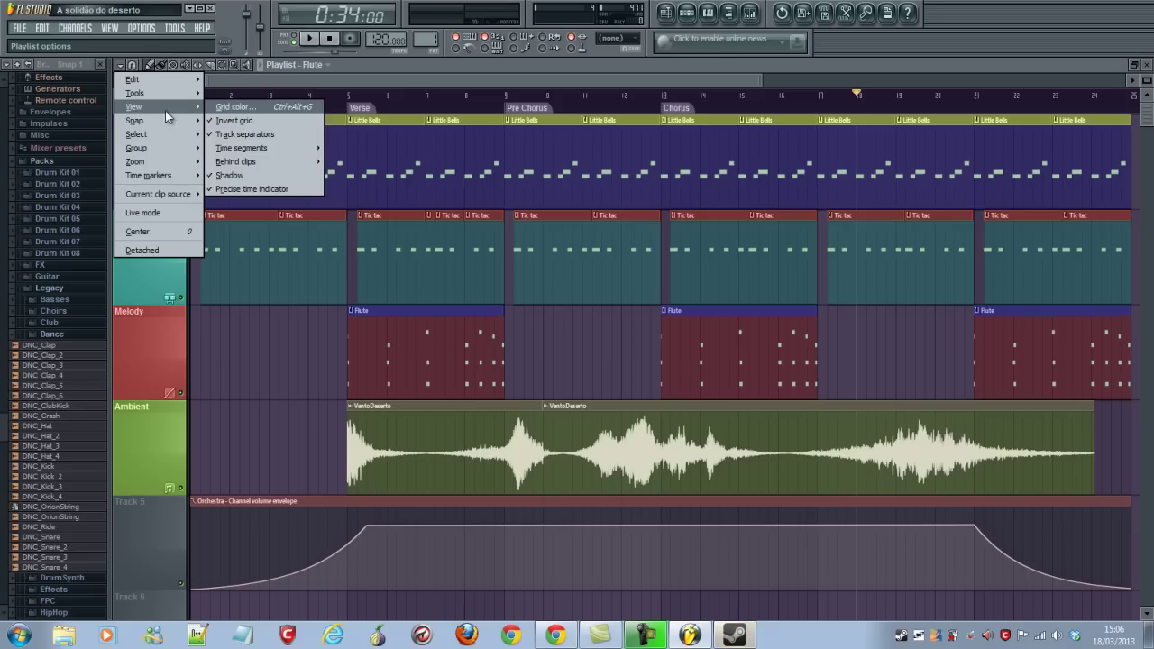
{"action": "mouse_move", "coordinate": [243, 149]}
{"action": "left_click", "coordinate": [352, 163]}
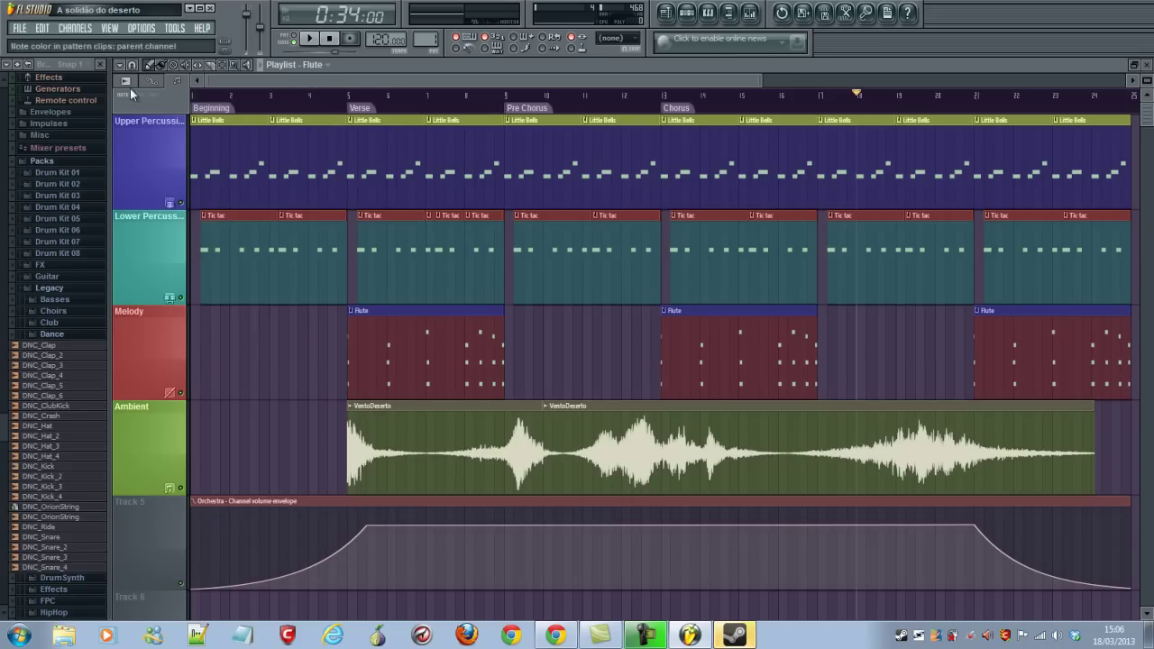
Set the playlist's grid color to the bright green basic color.
{"action": "left_click", "coordinate": [119, 65]}
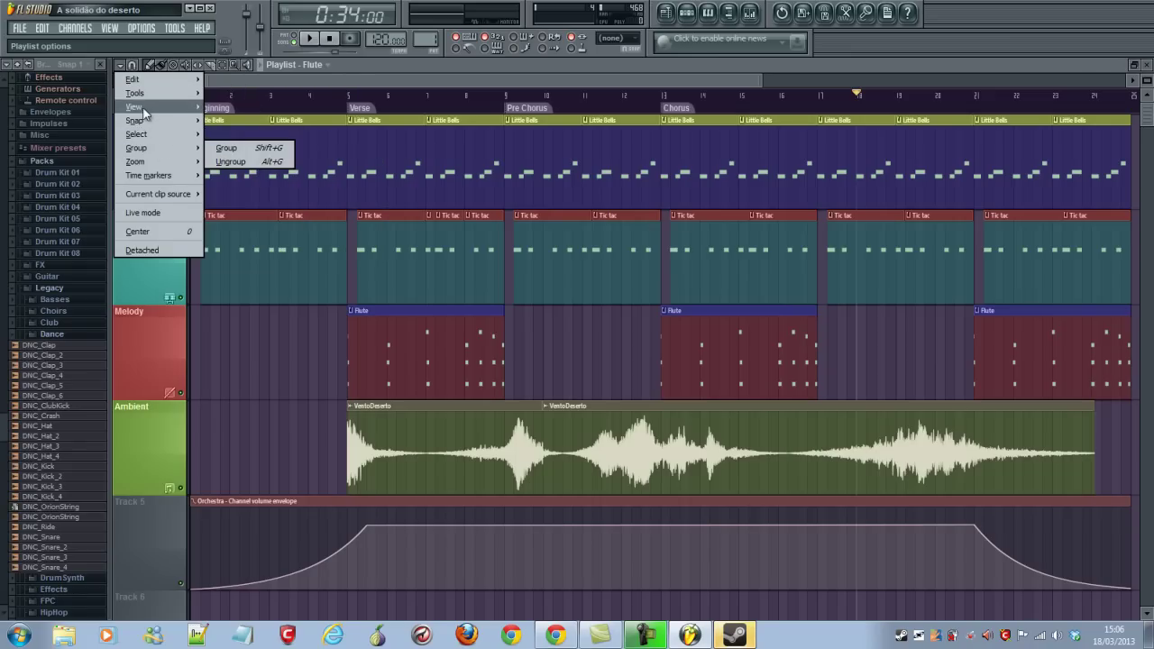
{"action": "left_click", "coordinate": [257, 107]}
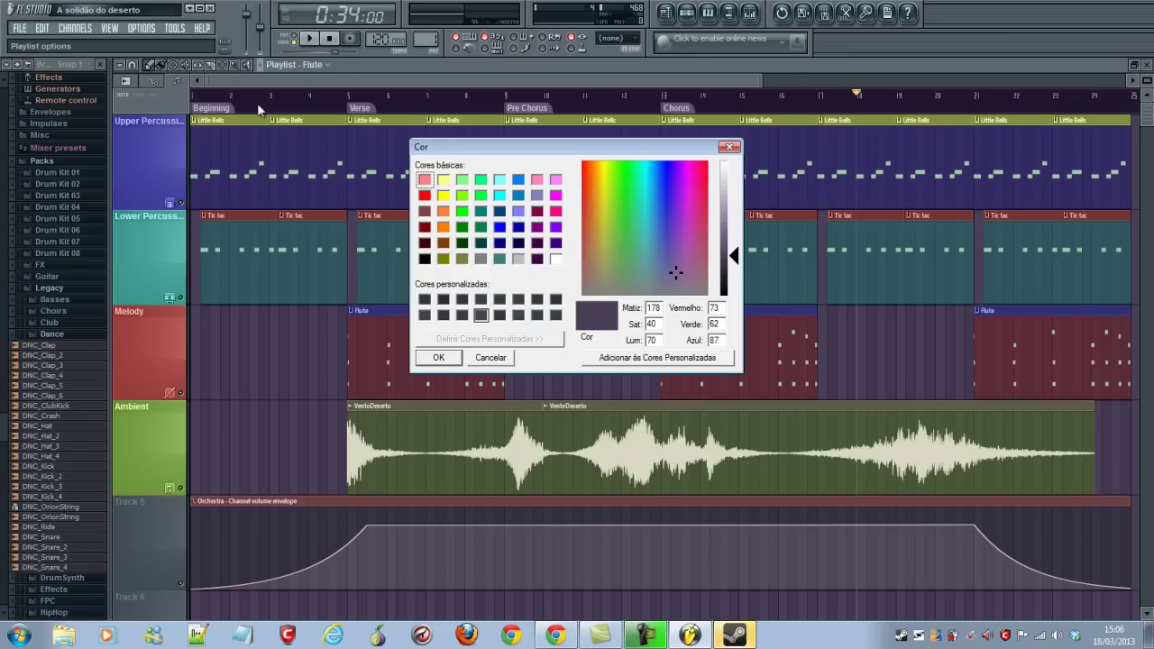
{"action": "left_click", "coordinate": [480, 195]}
{"action": "left_click", "coordinate": [440, 359]}
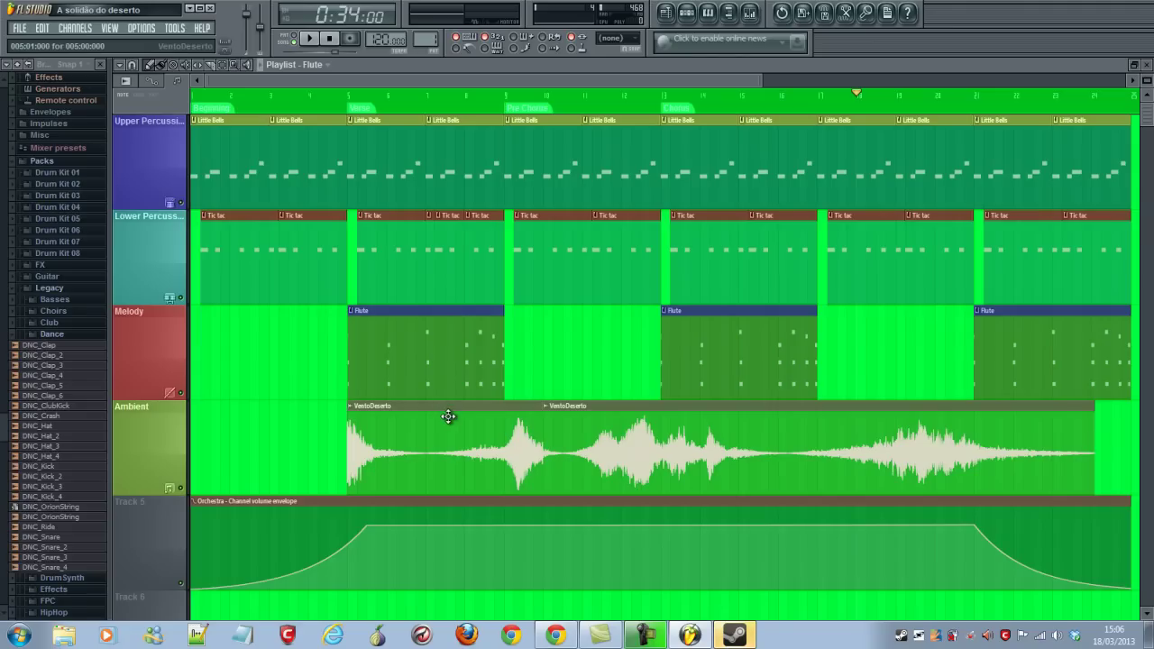